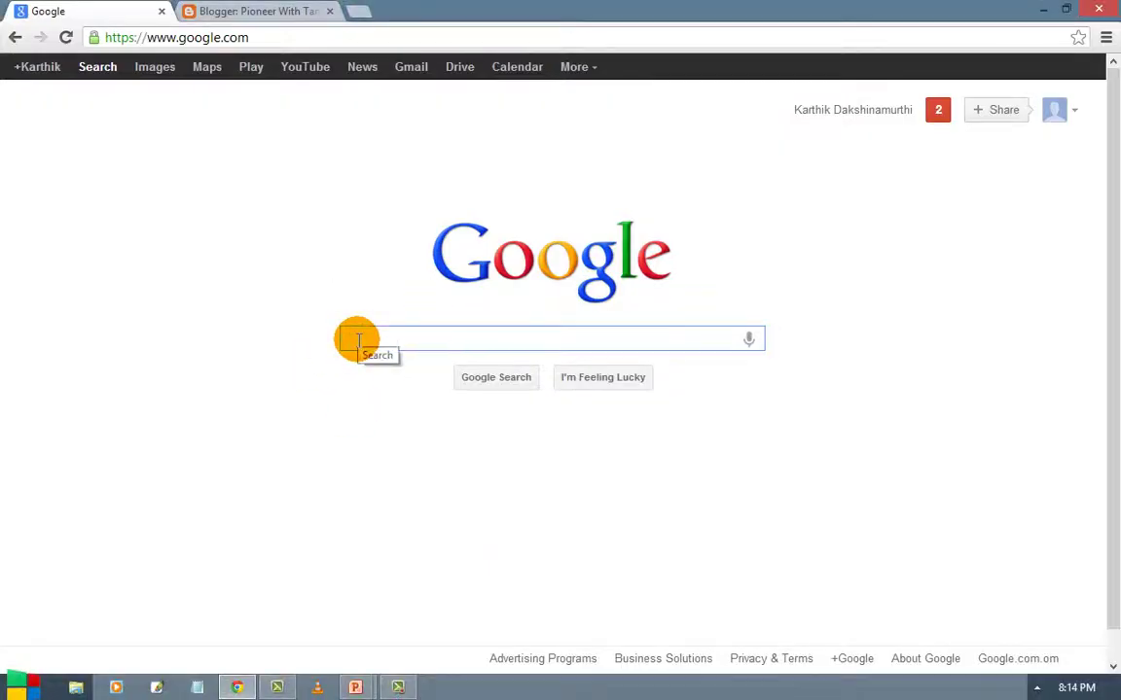
Step: Search Google for microsoft word and highlight the count of about 177,000,000 results
{"action": "type", "text": "micro"}
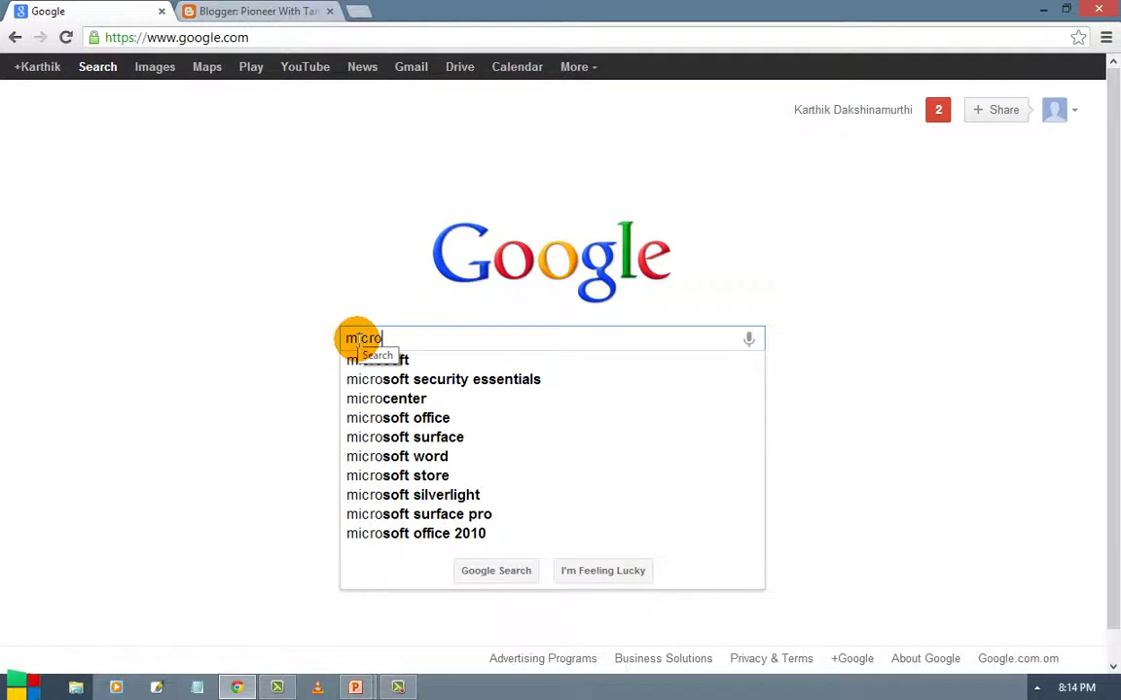
{"action": "type", "text": "soft word"}
{"action": "key", "text": "Return"}
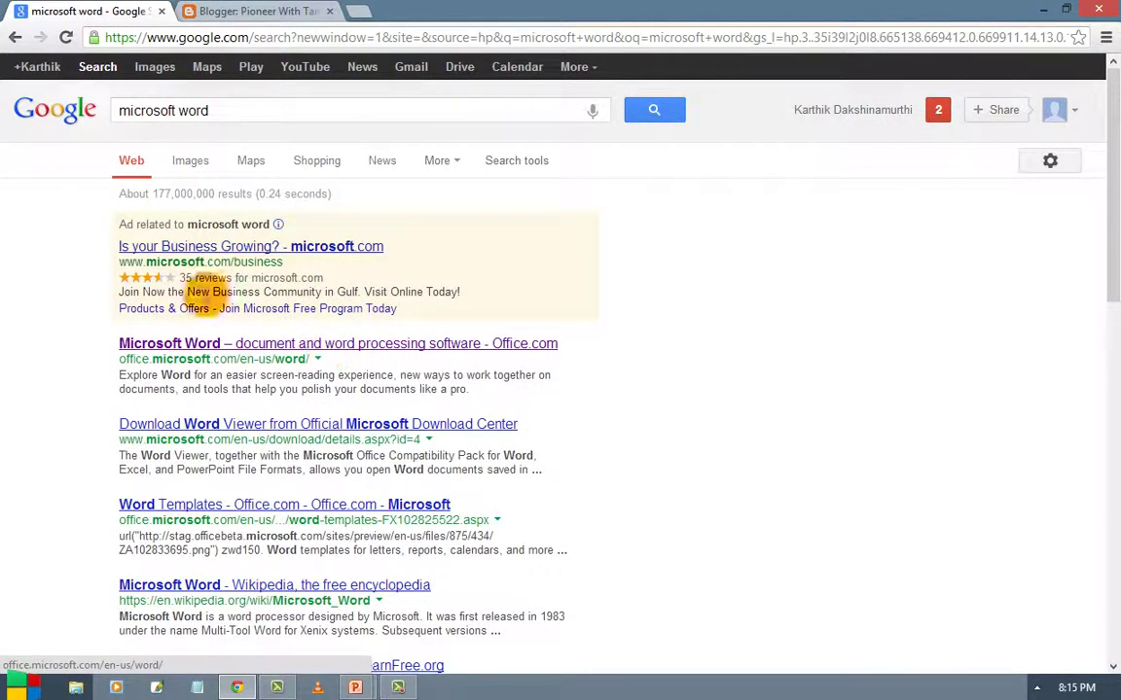
{"action": "left_click_drag", "start_coordinate": [153, 194], "coordinate": [325, 194]}
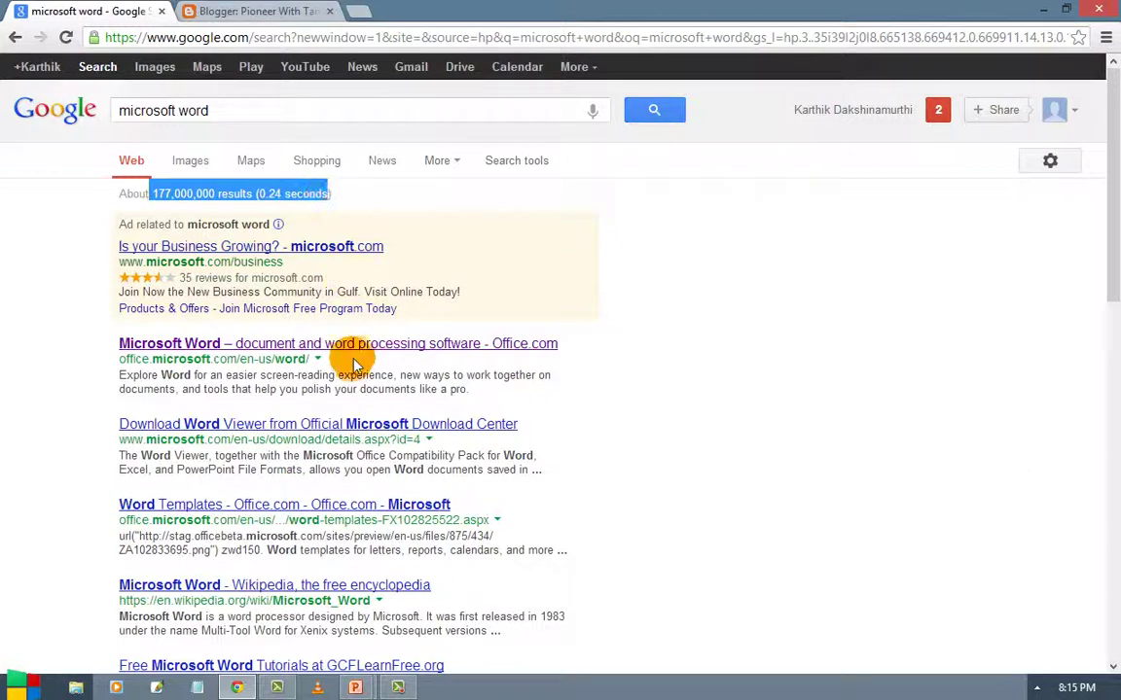
{"action": "scroll", "coordinate": [331, 370], "scroll_direction": "down", "scroll_amount": 1}
{"action": "scroll", "coordinate": [198, 386], "scroll_direction": "up", "scroll_amount": 1}
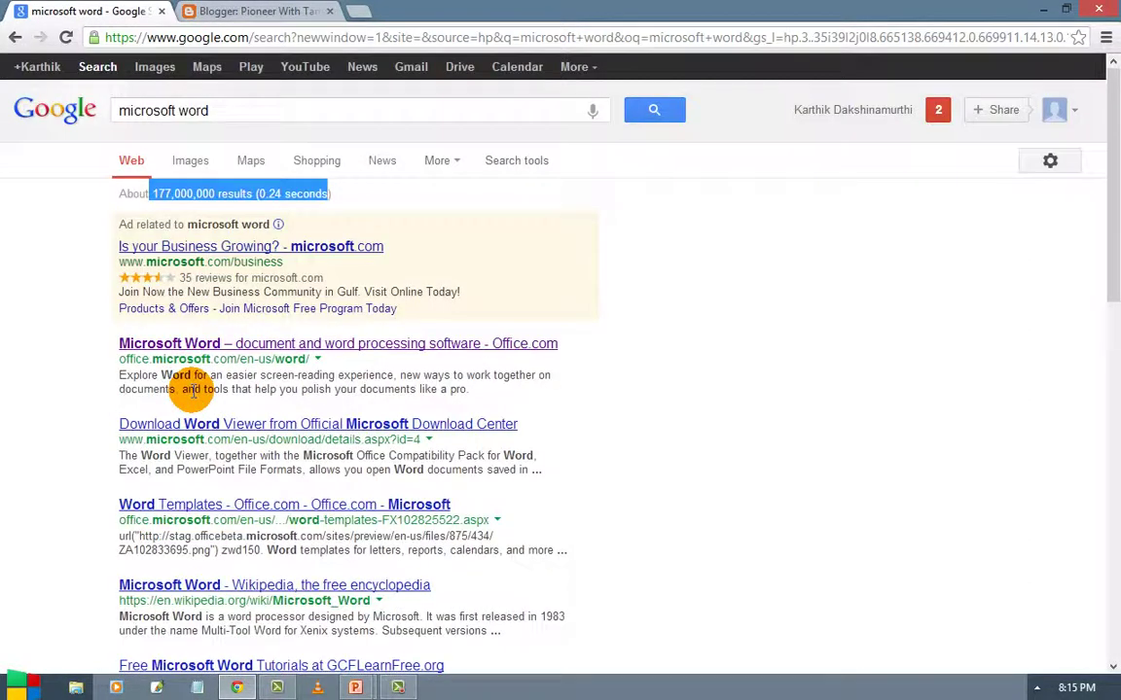
{"action": "left_click", "coordinate": [121, 109]}
Step: Rerun the query as "microsoft word" in quotes and highlight the 94,500,000 results count
{"action": "type", "text": "\""}
{"action": "left_click", "coordinate": [229, 109]}
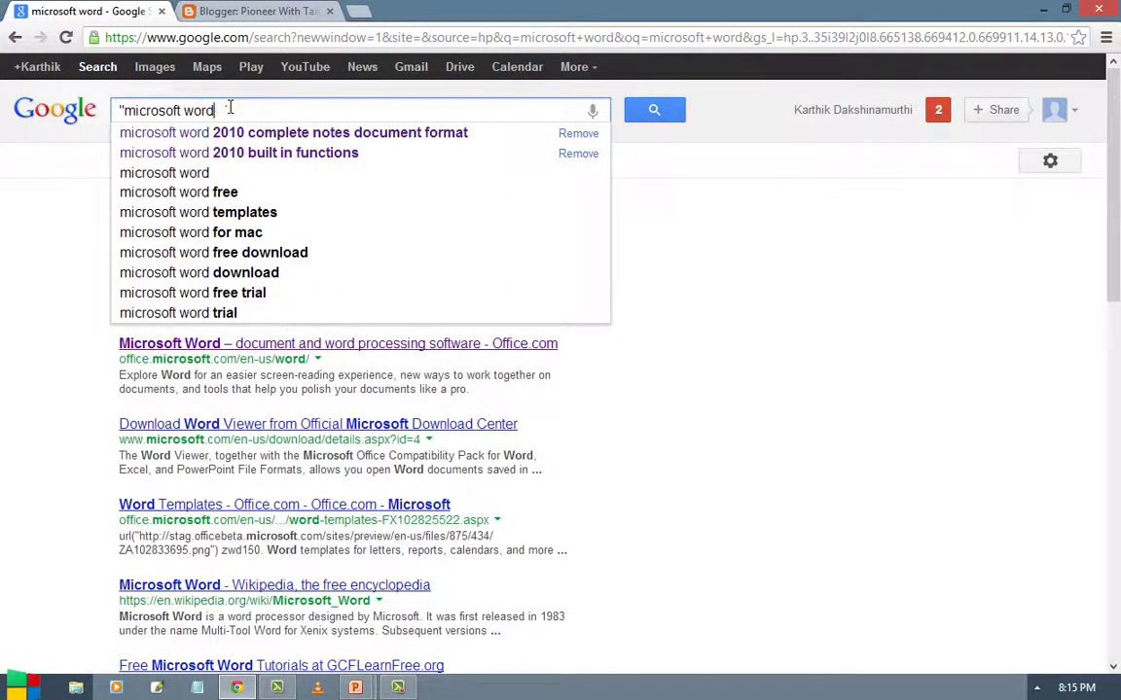
{"action": "type", "text": "\""}
{"action": "key", "text": "Return"}
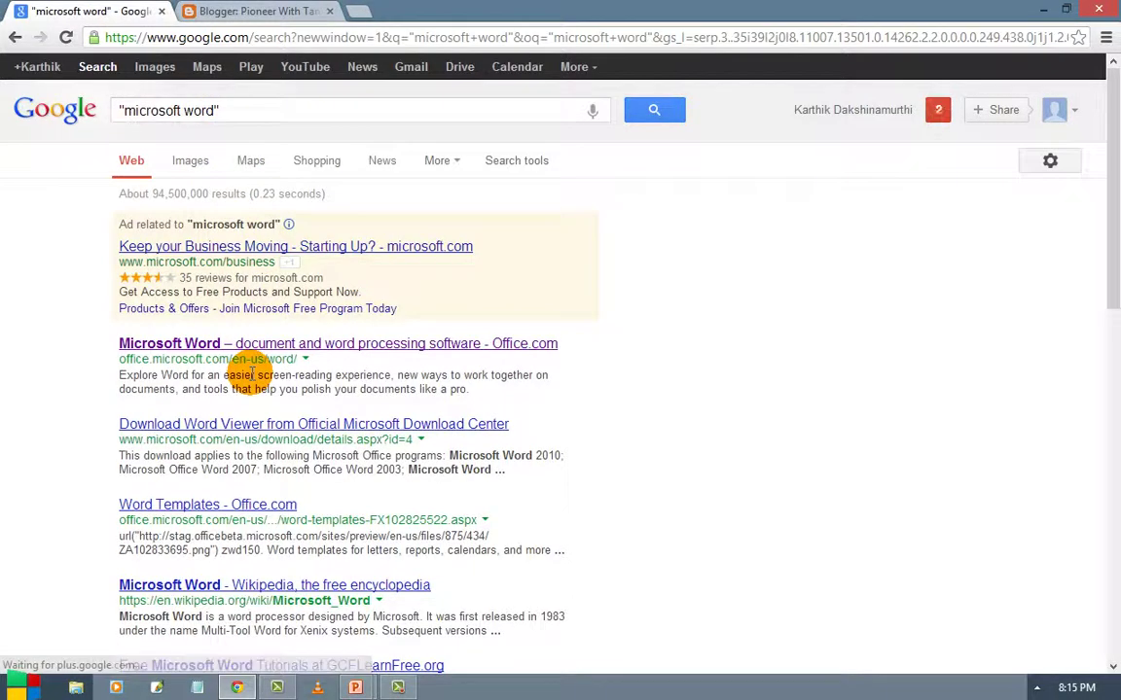
{"action": "scroll", "coordinate": [238, 355], "scroll_direction": "down", "scroll_amount": 2}
{"action": "scroll", "coordinate": [230, 358], "scroll_direction": "up", "scroll_amount": 2}
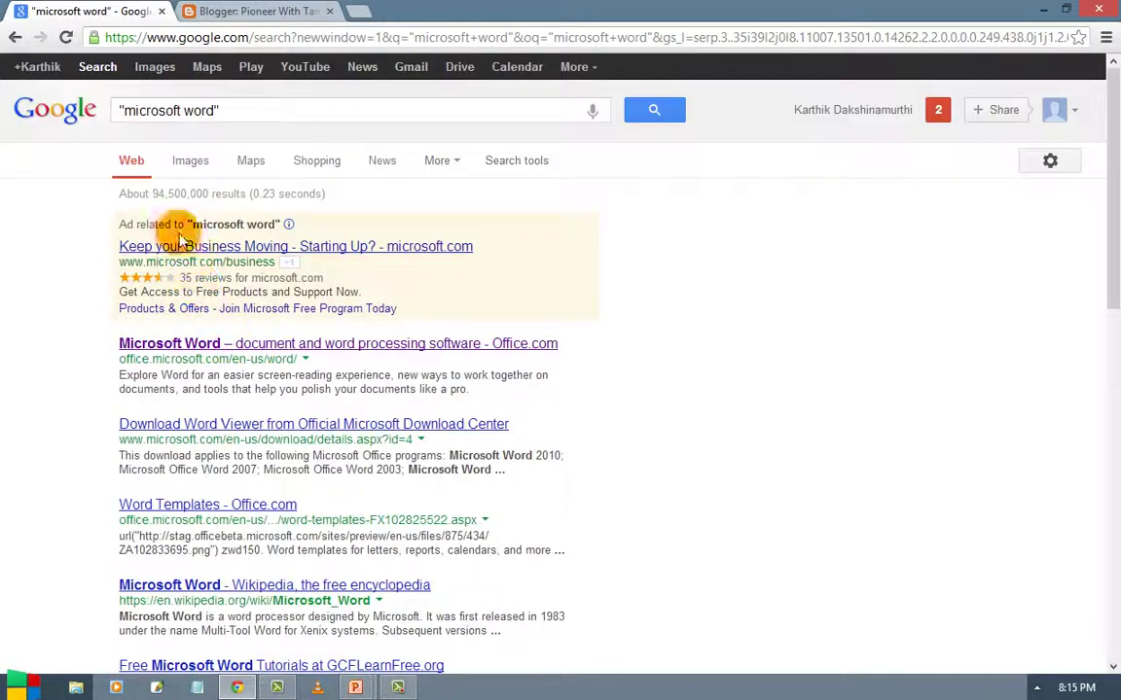
{"action": "left_click_drag", "start_coordinate": [120, 194], "coordinate": [258, 194]}
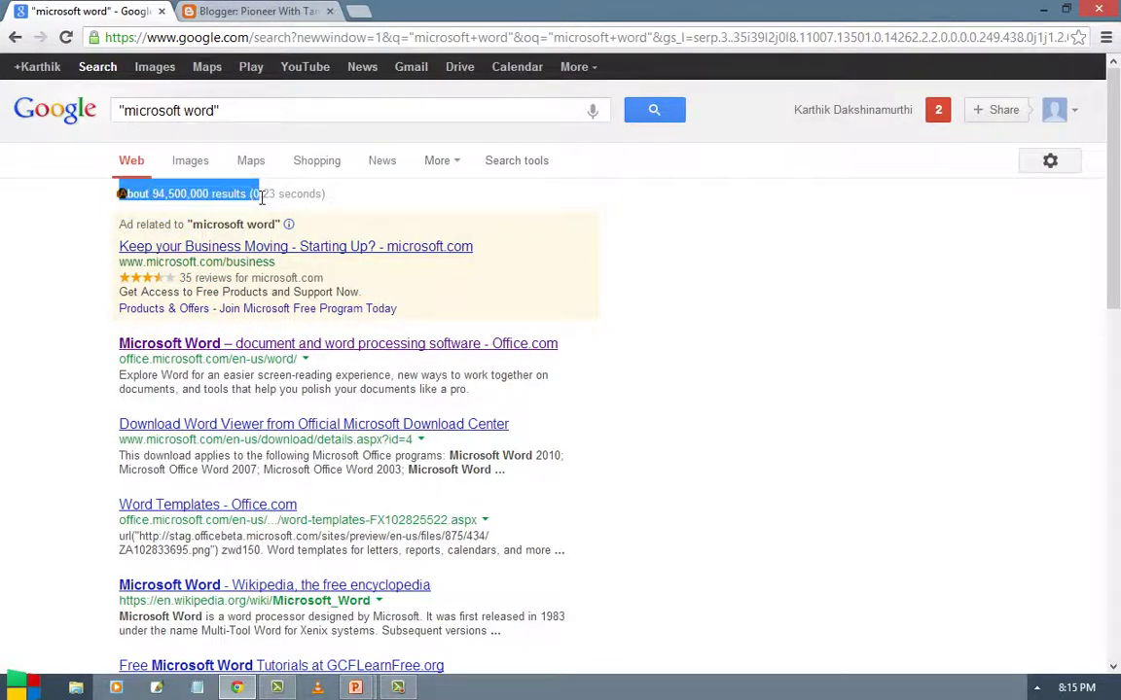
Step: Highlight the quoted query, scroll the results, then switch to the Explicit Phrase slide
{"action": "left_click", "coordinate": [215, 111]}
{"action": "left_click_drag", "start_coordinate": [215, 111], "coordinate": [118, 111]}
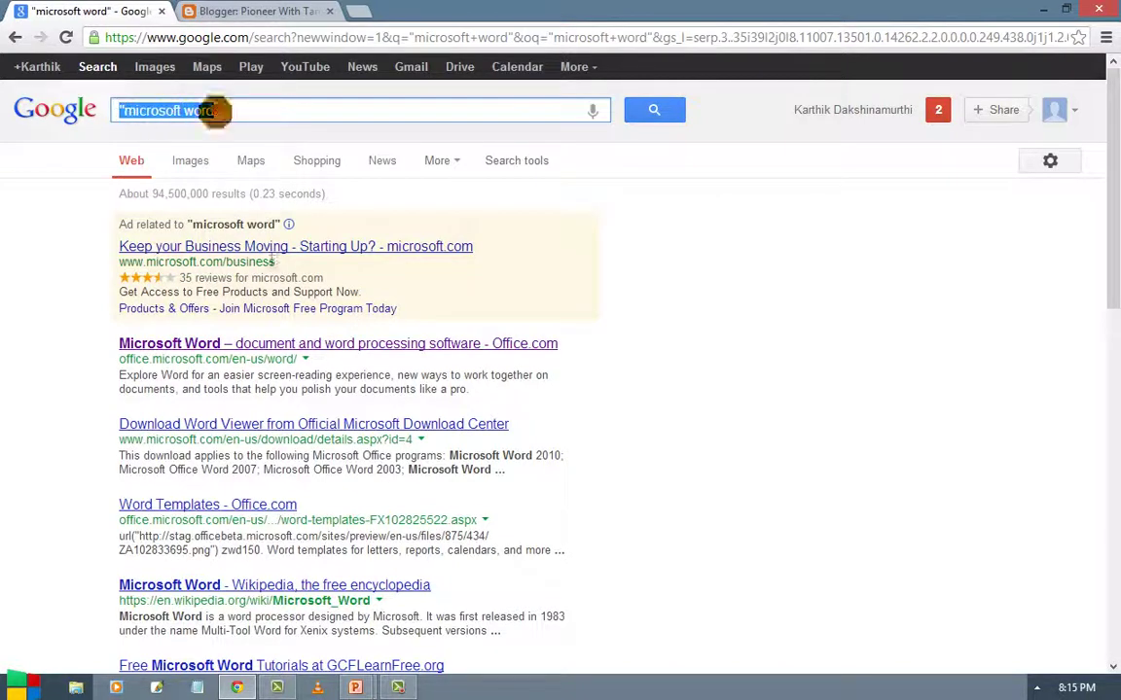
{"action": "scroll", "coordinate": [263, 438], "scroll_direction": "down", "scroll_amount": 2}
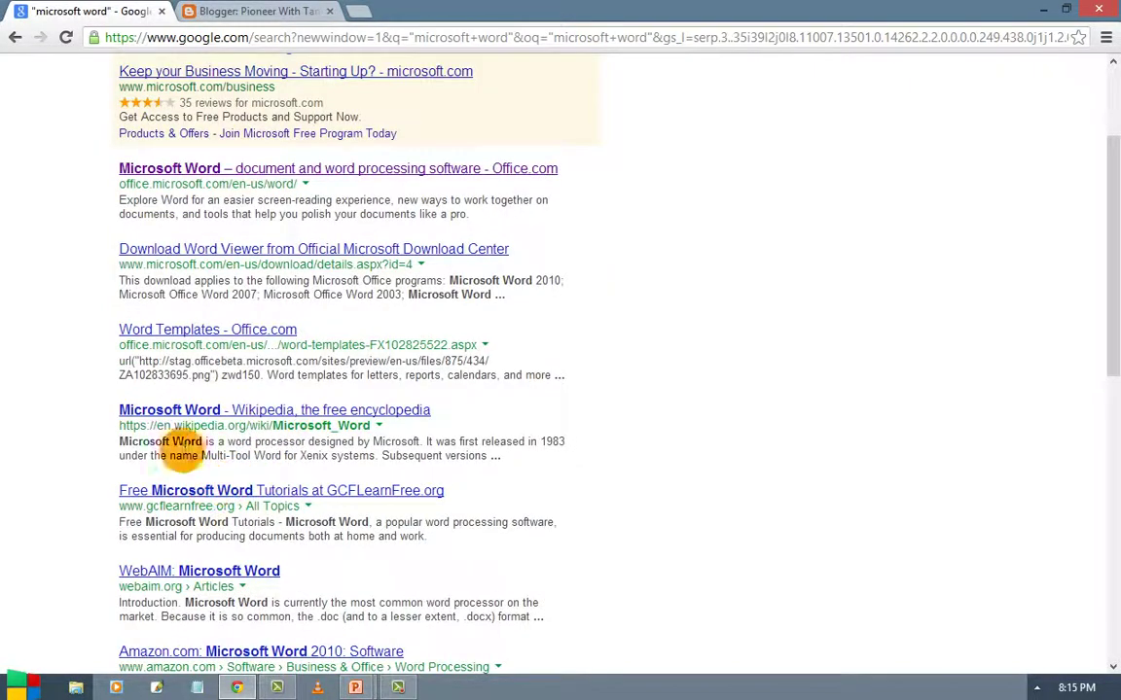
{"action": "scroll", "coordinate": [219, 530], "scroll_direction": "up", "scroll_amount": 2}
{"action": "scroll", "coordinate": [220, 575], "scroll_direction": "down", "scroll_amount": 2}
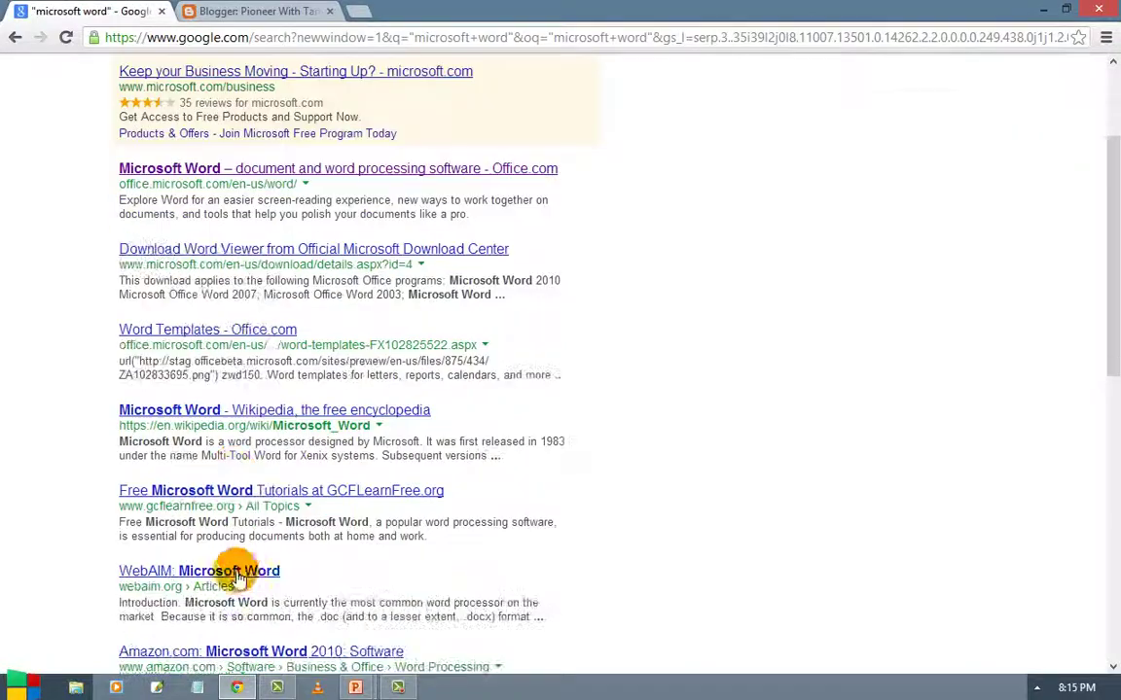
{"action": "scroll", "coordinate": [253, 522], "scroll_direction": "down", "scroll_amount": 4}
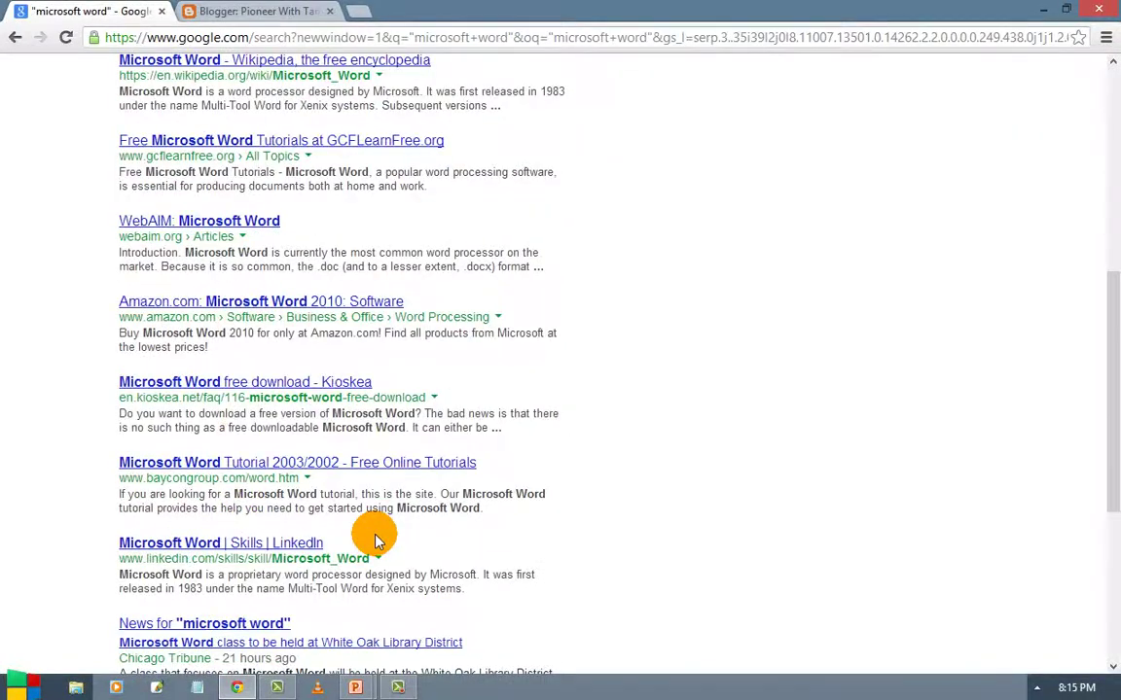
{"action": "key", "text": "alt+Tab"}
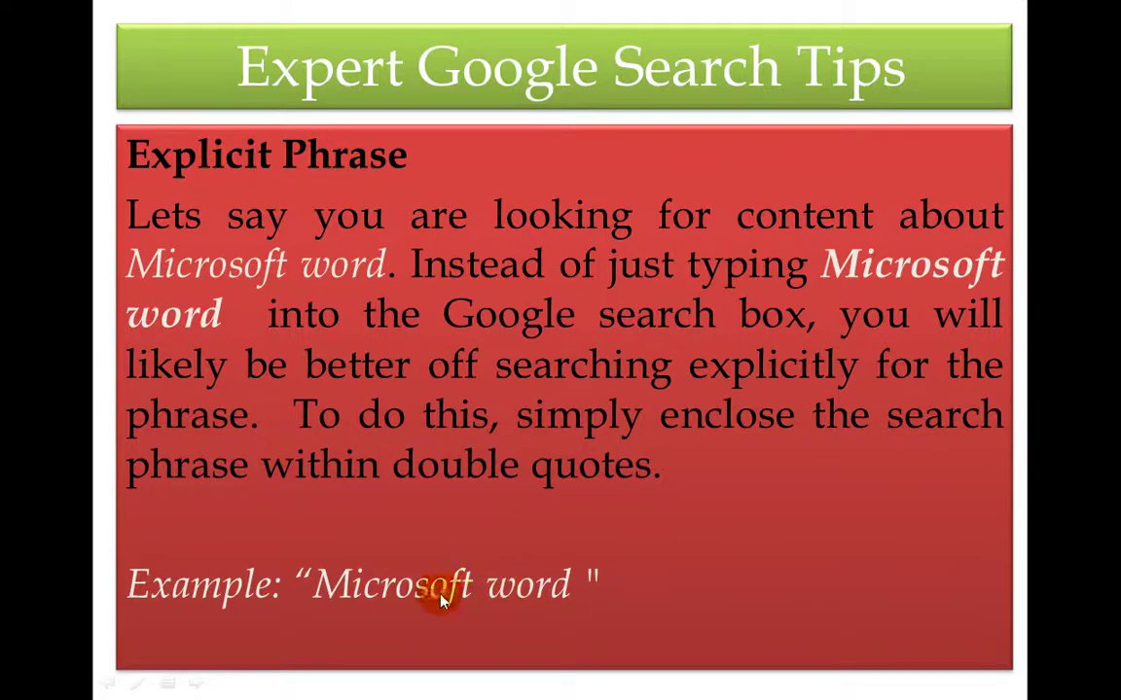
Step: Advance the slideshow to the Exclude Words tip, then return to the quoted results
{"action": "left_click", "coordinate": [596, 574]}
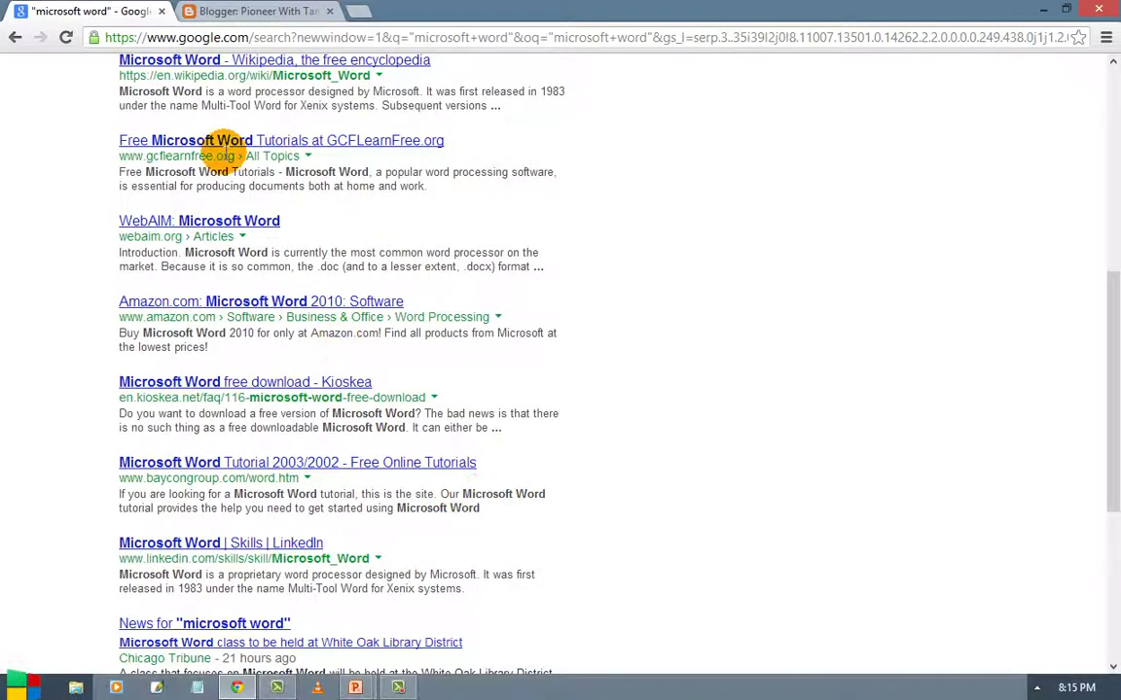
{"action": "scroll", "coordinate": [220, 146], "scroll_direction": "up", "scroll_amount": 5}
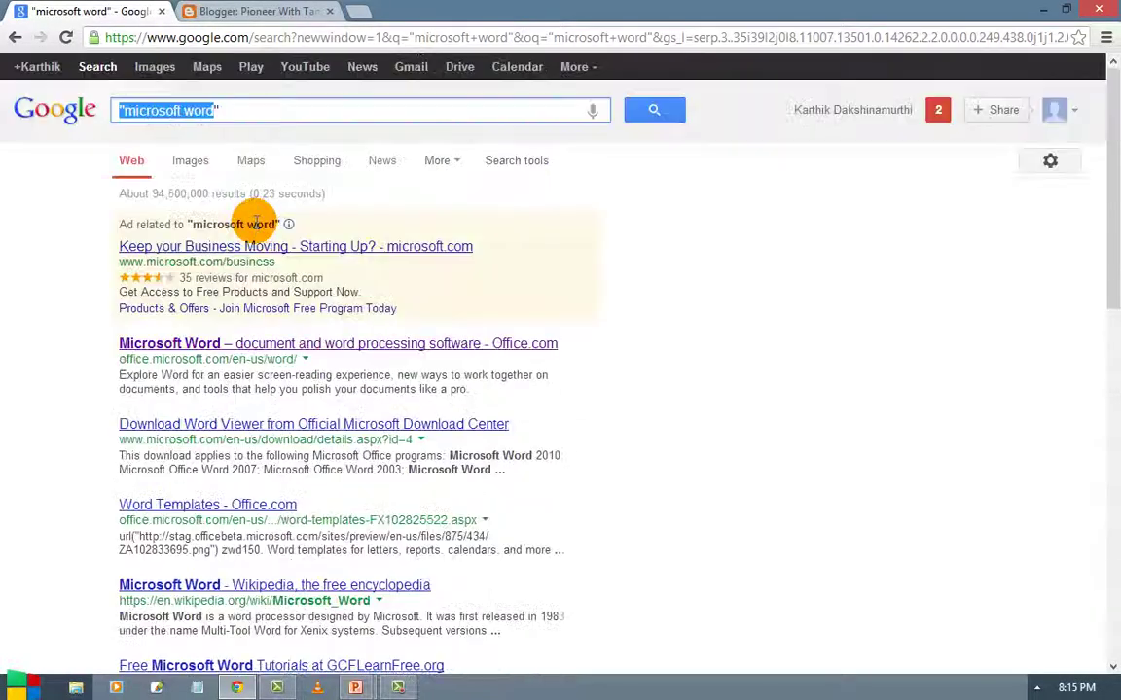
Step: Add - advertisement after microsoft word in the query and run the search
{"action": "left_click", "coordinate": [219, 110]}
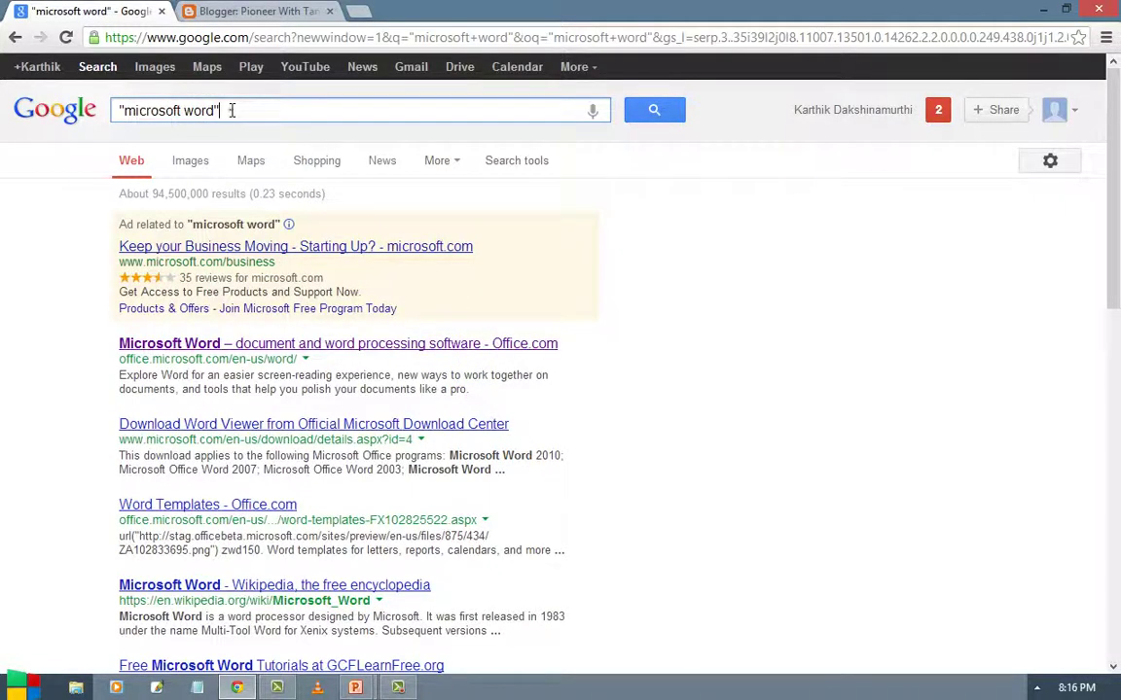
{"action": "left_click", "coordinate": [229, 110]}
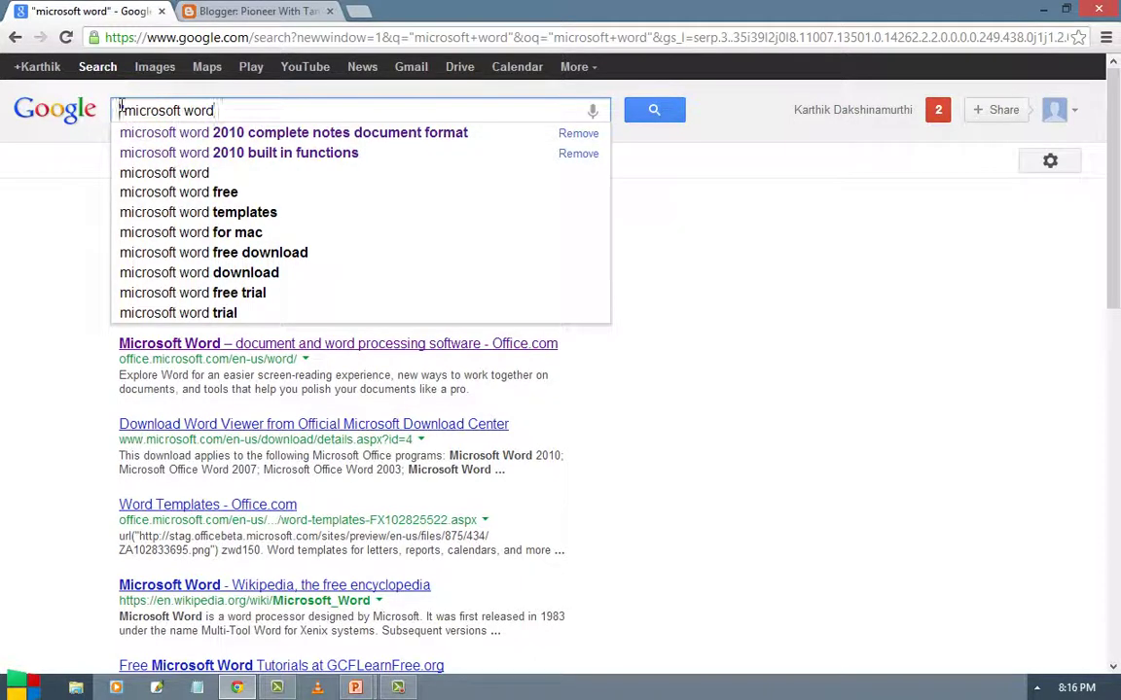
{"action": "left_click", "coordinate": [219, 110]}
{"action": "type", "text": "-"}
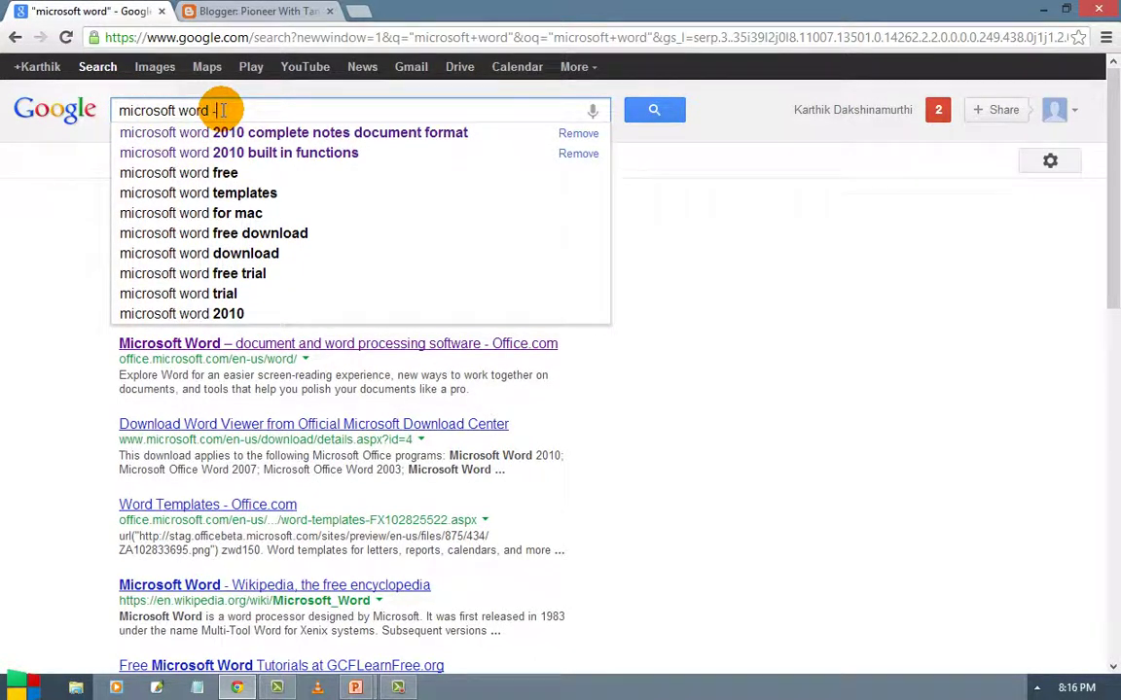
{"action": "type", "text": " adver"}
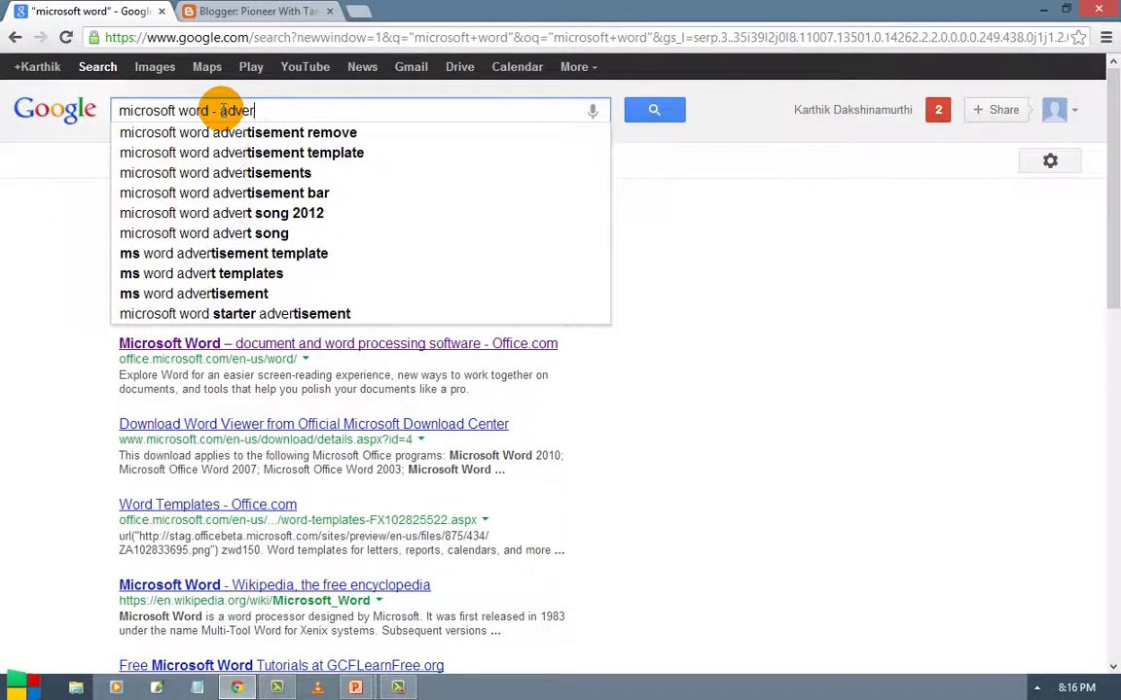
{"action": "key", "text": "Down"}
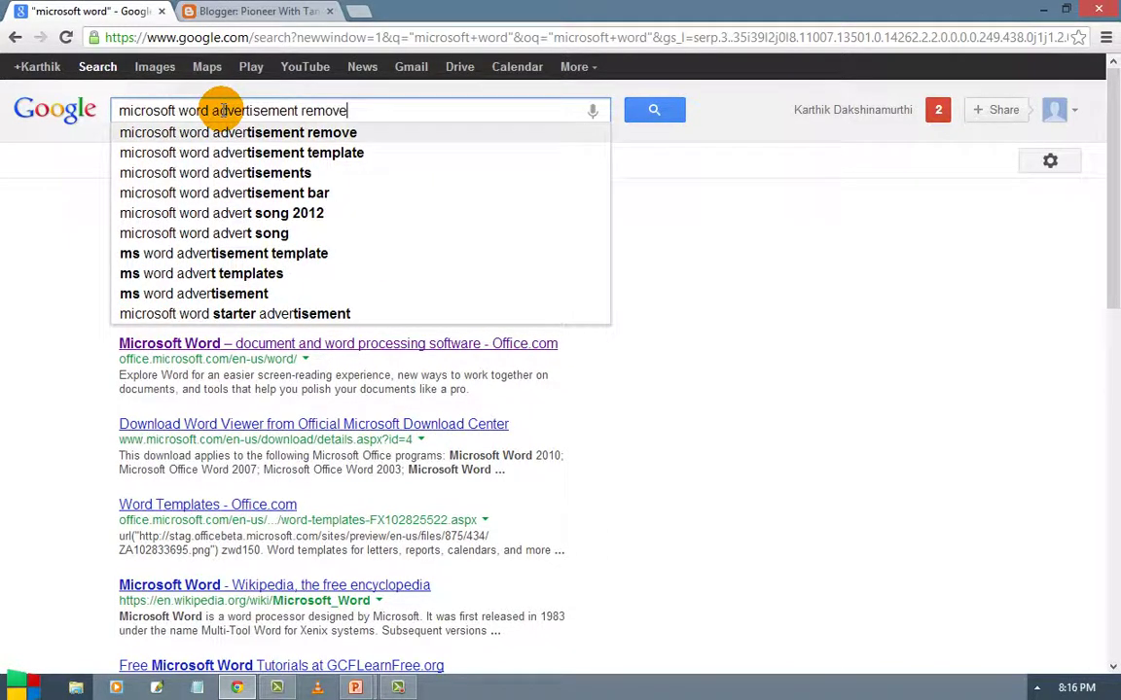
{"action": "key", "text": "BackSpace"}
{"action": "key", "text": "BackSpace"}
{"action": "key", "text": "BackSpace"}
{"action": "key", "text": "BackSpace"}
{"action": "key", "text": "BackSpace"}
{"action": "key", "text": "BackSpace"}
{"action": "key", "text": "Return"}
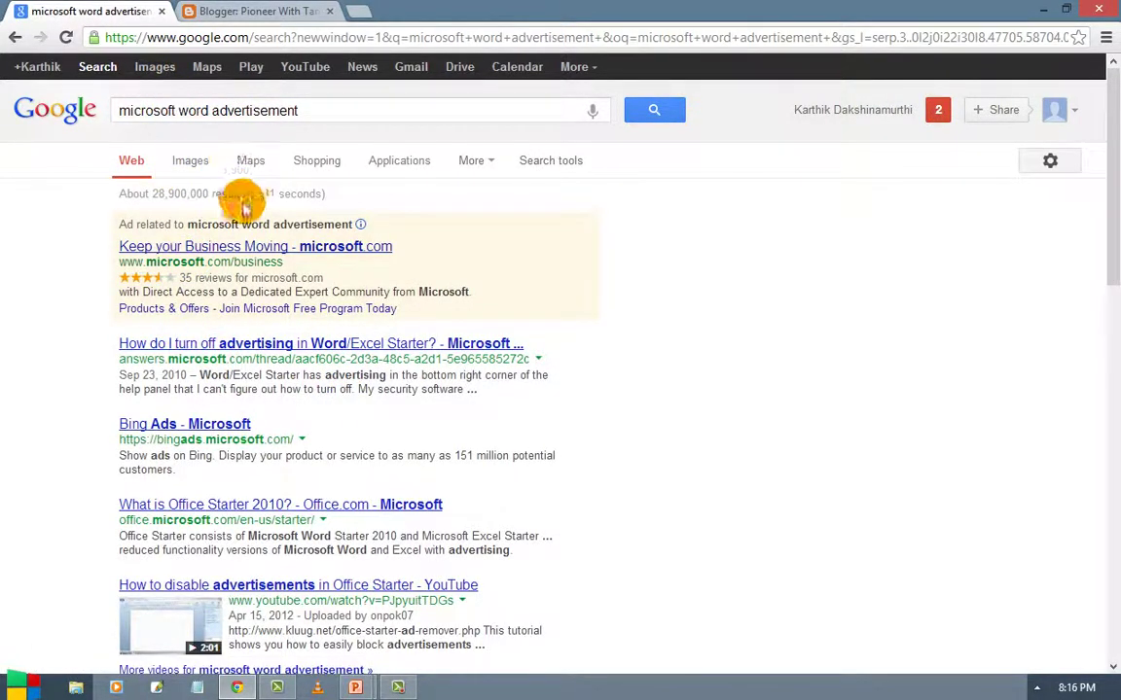
{"action": "scroll", "coordinate": [261, 194], "scroll_direction": "down", "scroll_amount": 1}
{"action": "scroll", "coordinate": [248, 175], "scroll_direction": "up", "scroll_amount": 1}
Step: Fix the minus to microsoft word- advertisement, rerun for 28,900,000 results, and return to the slides
{"action": "left_click", "coordinate": [209, 110]}
{"action": "type", "text": "-"}
{"action": "key", "text": "Return"}
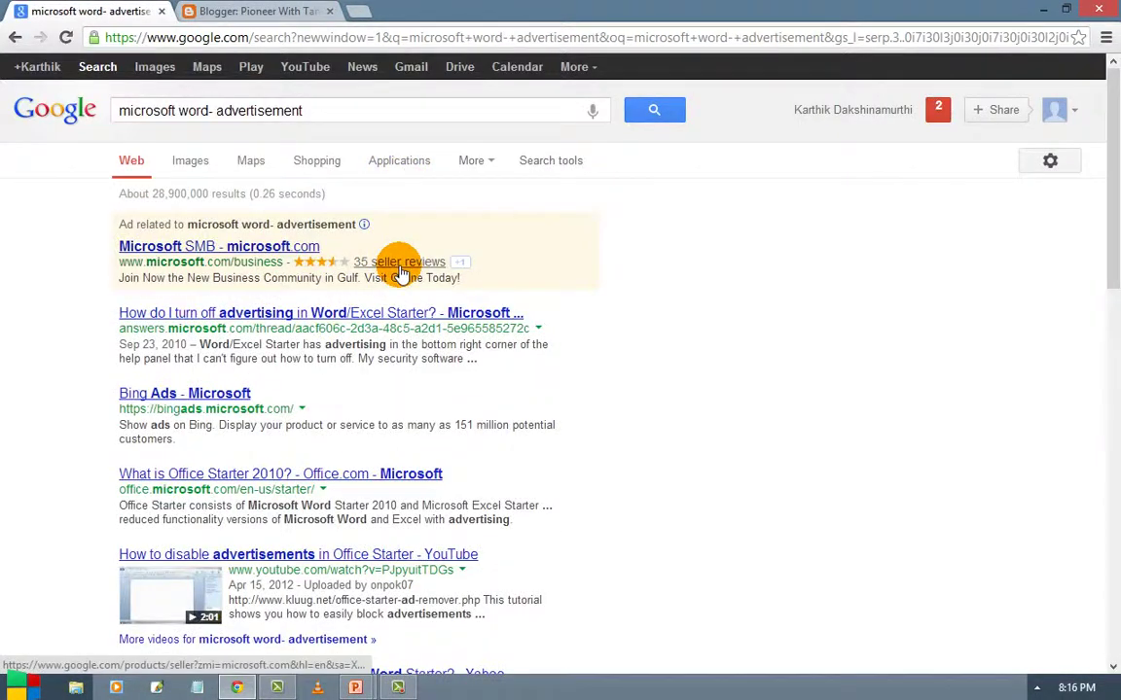
{"action": "scroll", "coordinate": [379, 265], "scroll_direction": "down", "scroll_amount": 2}
{"action": "scroll", "coordinate": [352, 212], "scroll_direction": "up", "scroll_amount": 2}
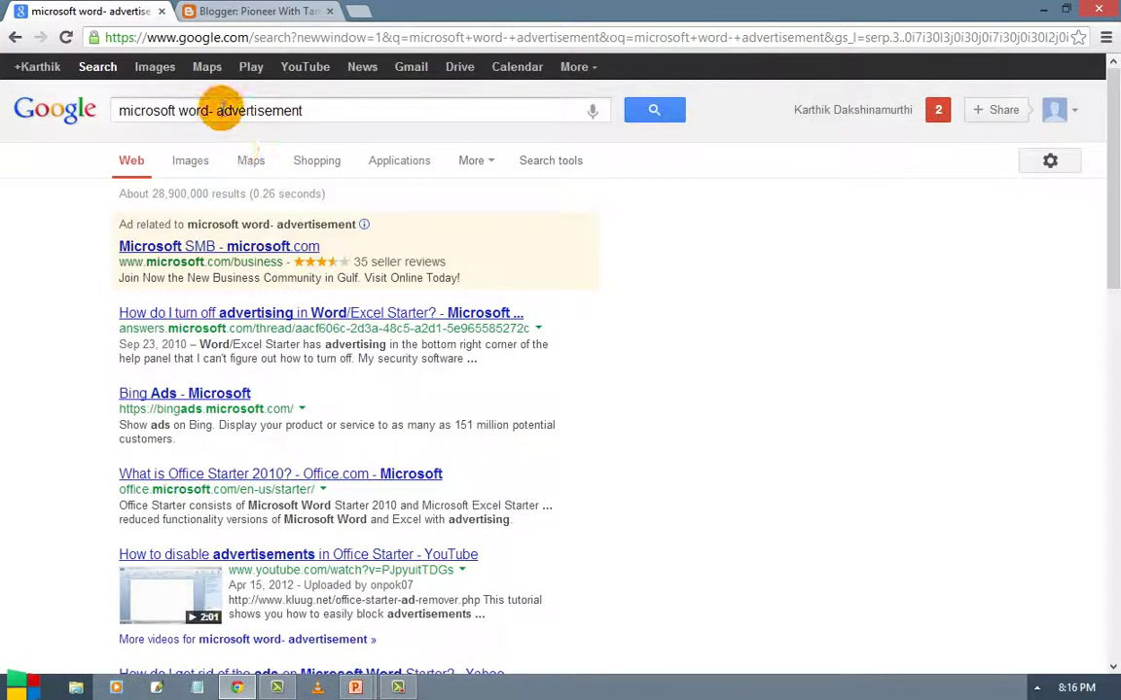
{"action": "left_click_drag", "start_coordinate": [214, 110], "coordinate": [313, 112]}
{"action": "left_click", "coordinate": [214, 111]}
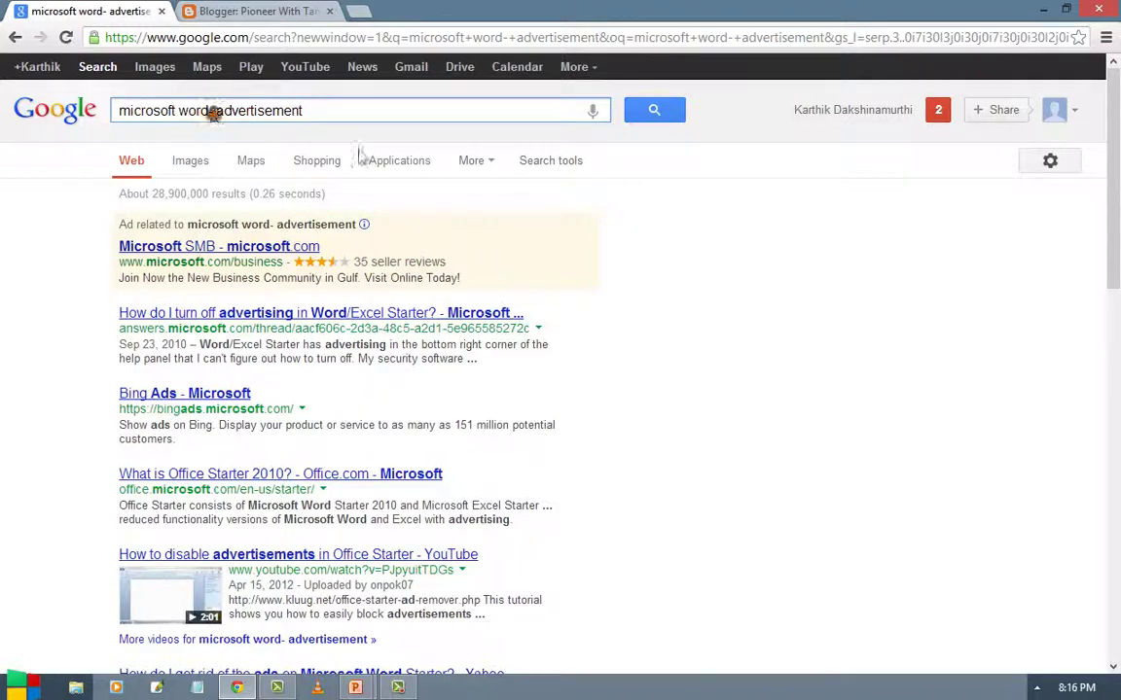
{"action": "key", "text": "alt+Tab"}
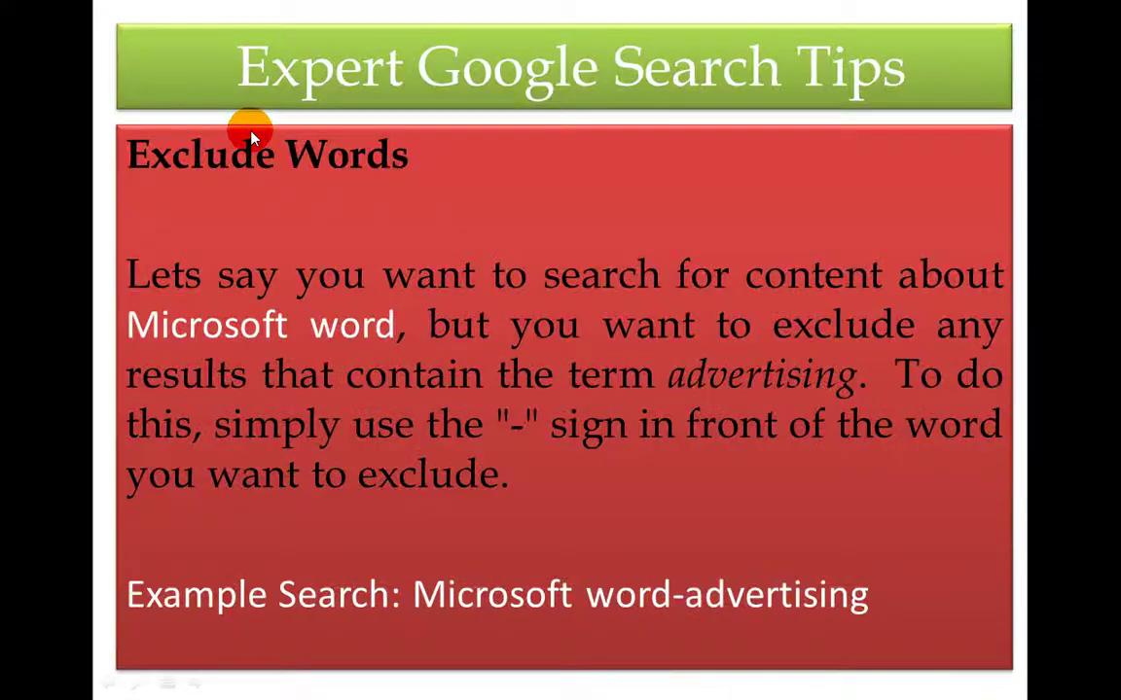
{"action": "left_click", "coordinate": [465, 358]}
{"action": "left_click", "coordinate": [465, 358]}
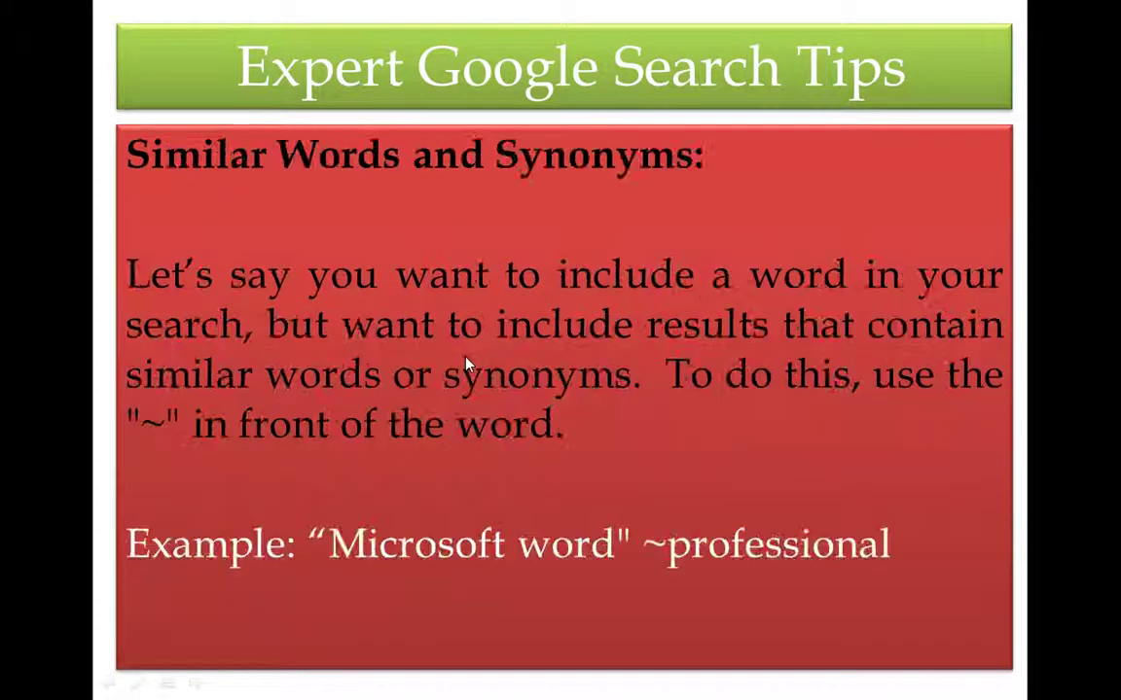
{"action": "left_click", "coordinate": [465, 362]}
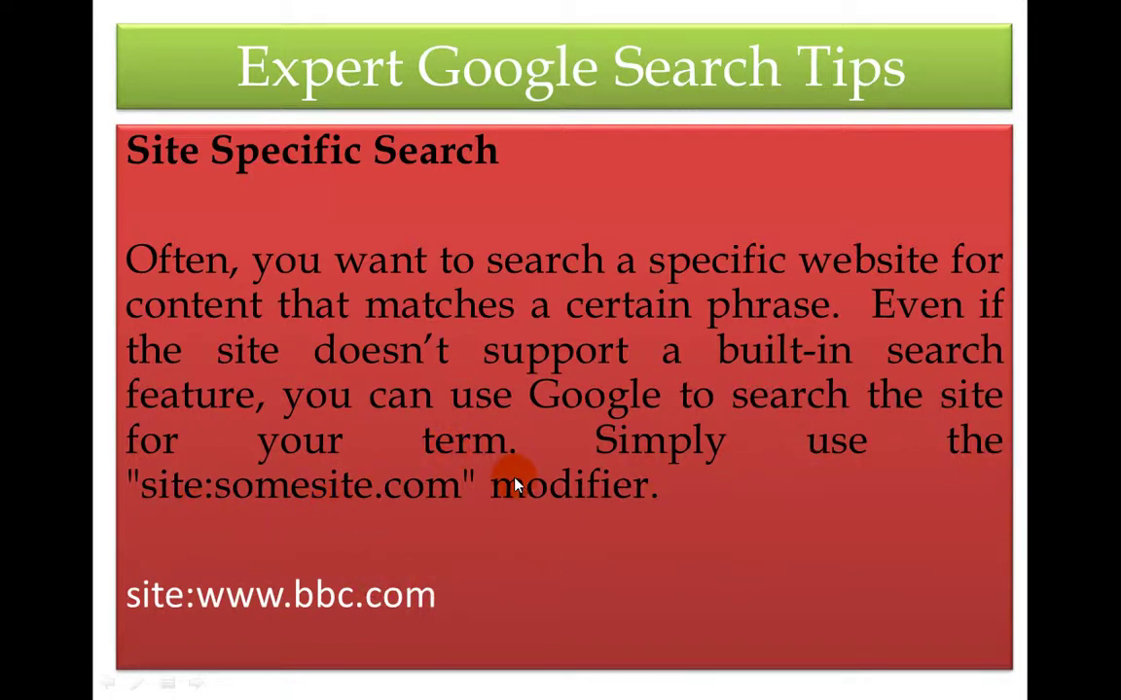
{"action": "key", "text": "alt+Tab"}
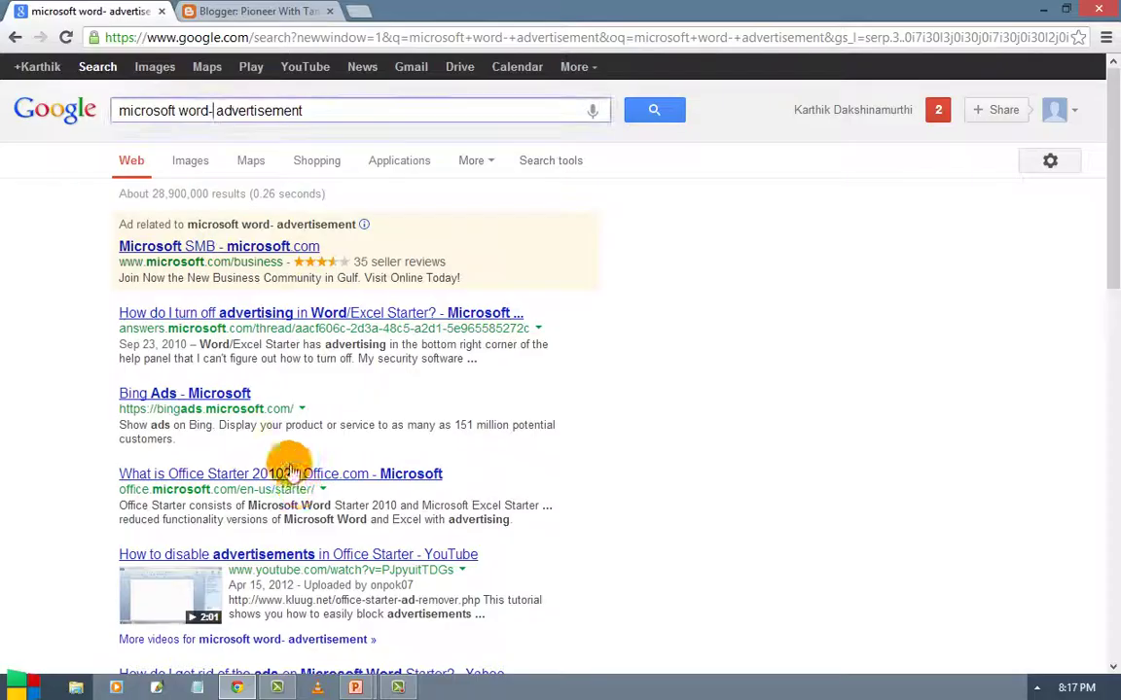
{"action": "triple_click", "coordinate": [282, 110]}
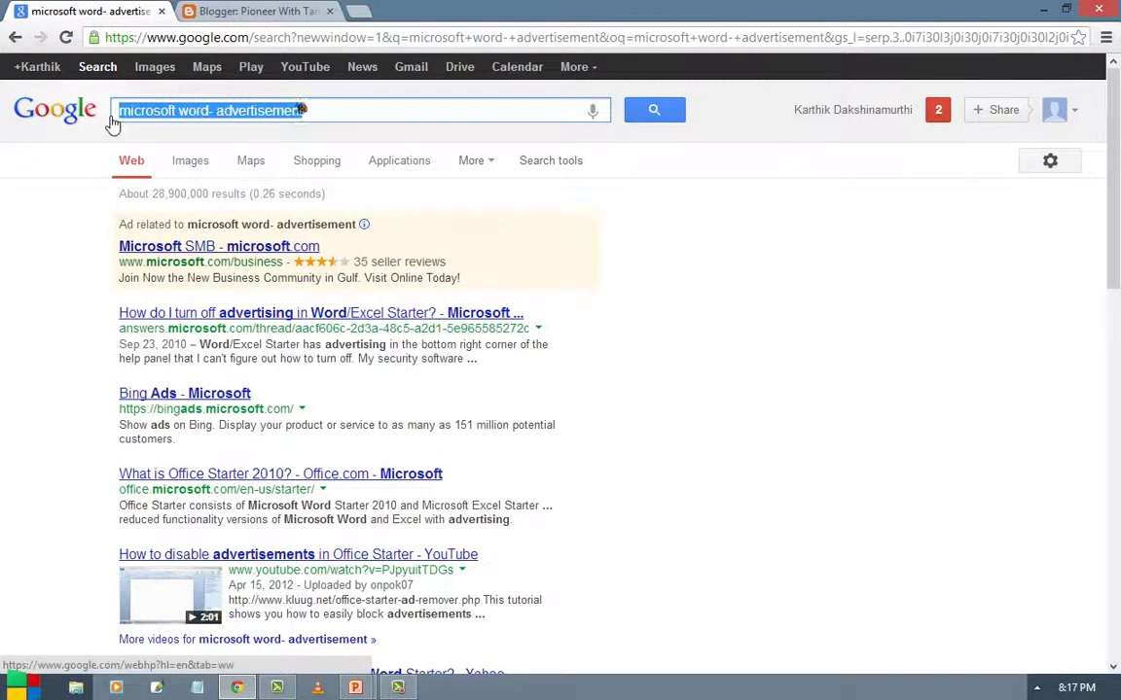
{"action": "type", "text": "site"}
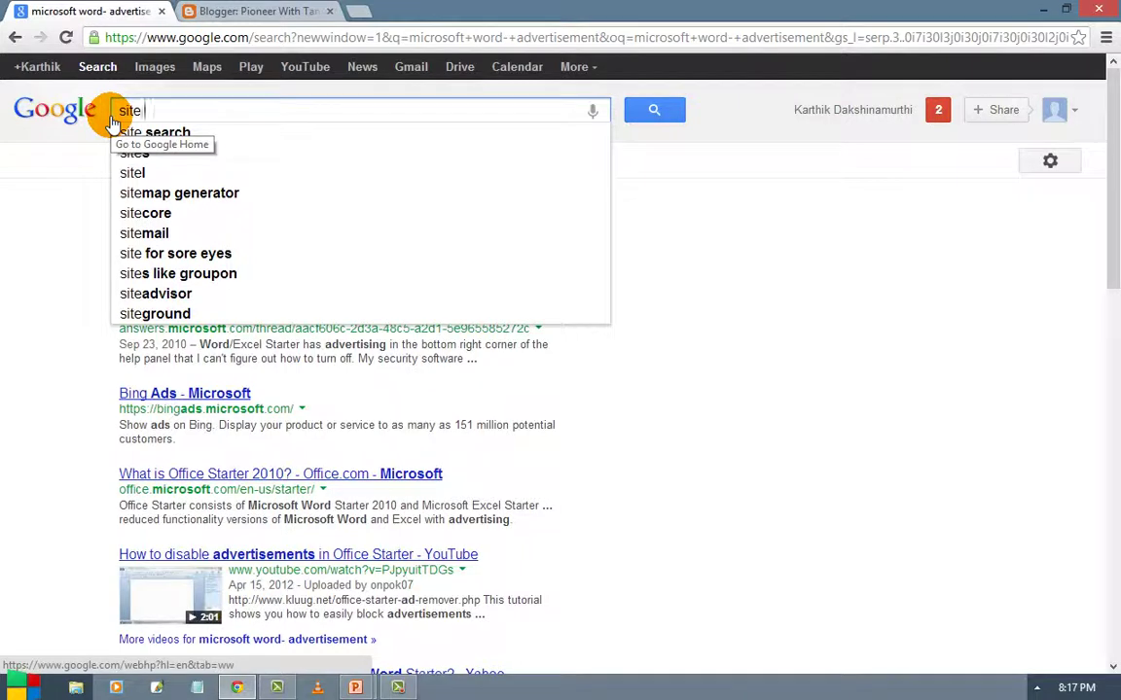
{"action": "key", "text": "BackSpace"}
{"action": "type", "text": ":www.bbc"}
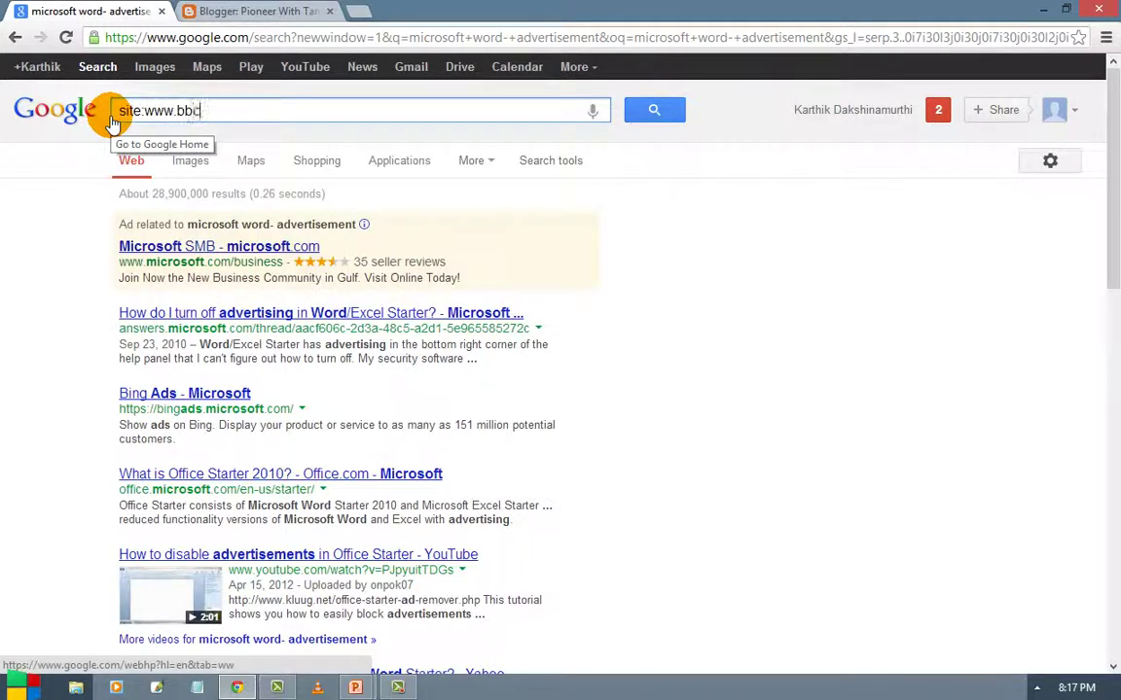
{"action": "type", "text": ".com"}
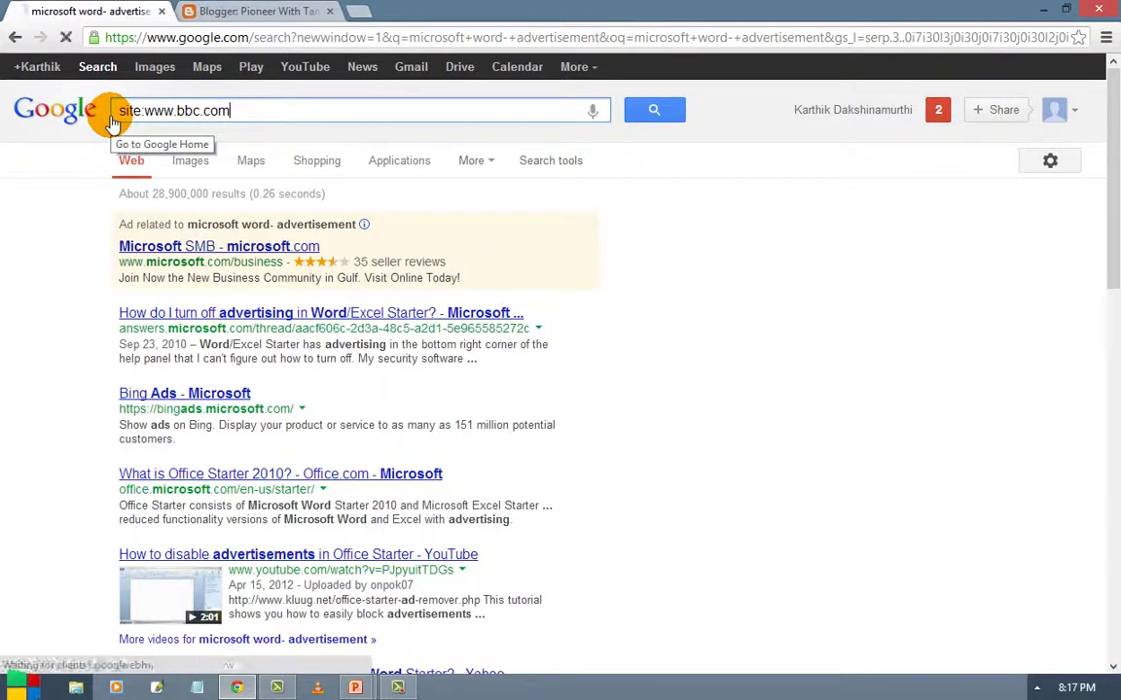
{"action": "key", "text": "Return"}
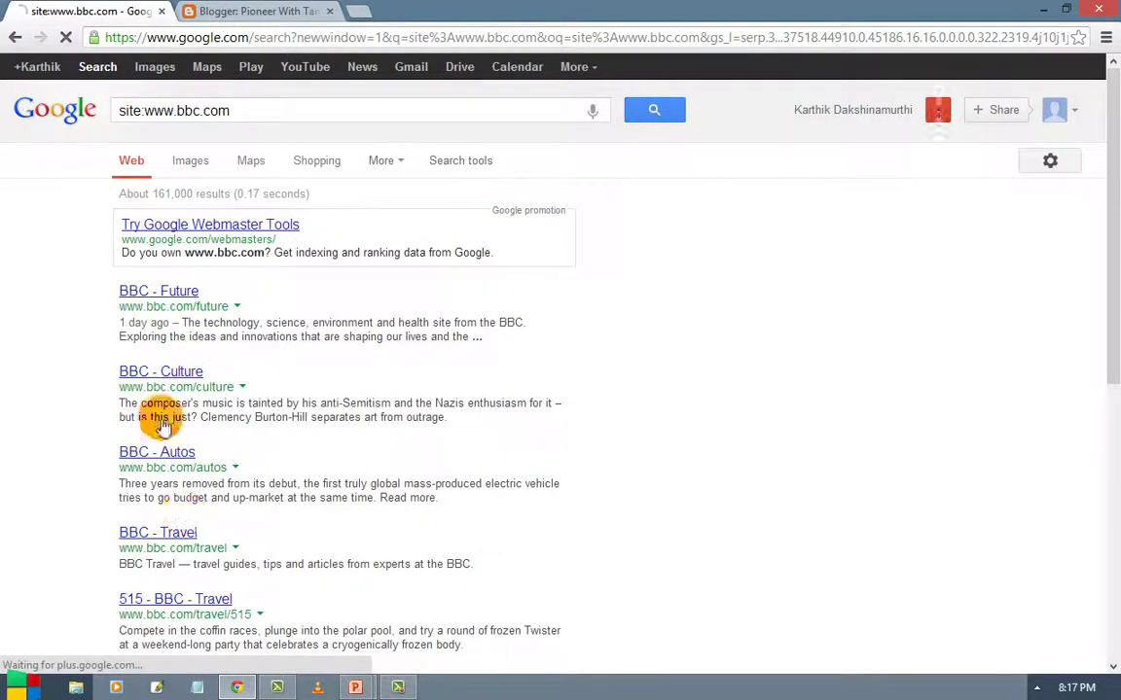
Step: Highlight the web addresses of the BBC Future, Culture and Autos results
{"action": "left_click_drag", "start_coordinate": [120, 308], "coordinate": [238, 324]}
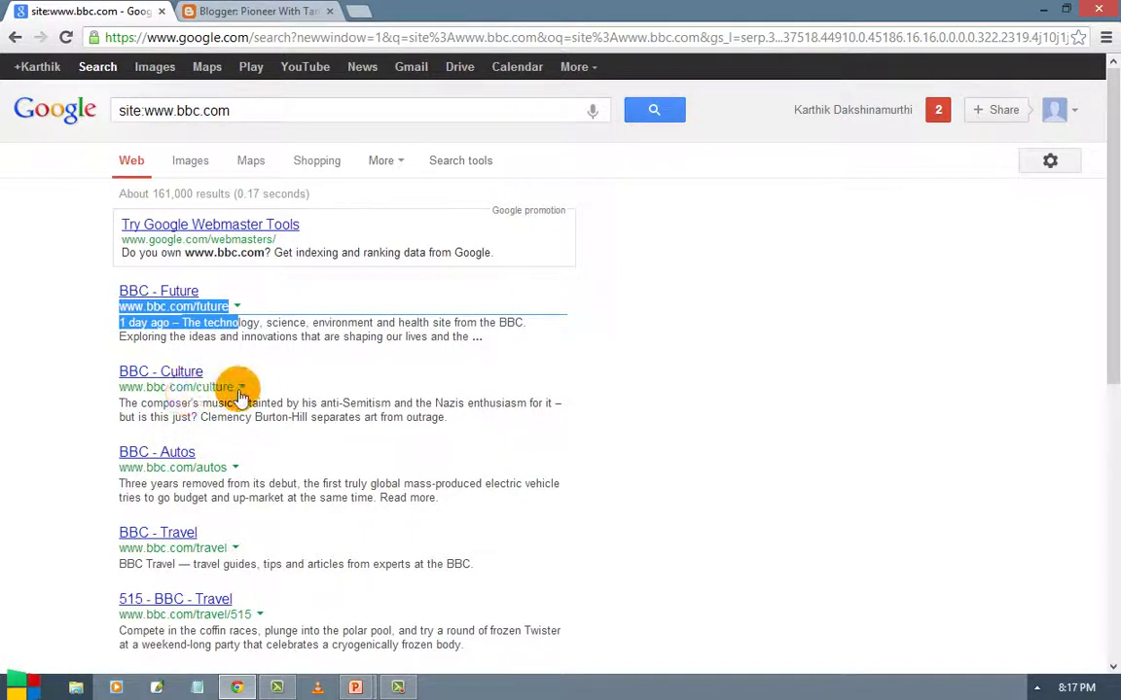
{"action": "left_click_drag", "start_coordinate": [119, 389], "coordinate": [267, 393]}
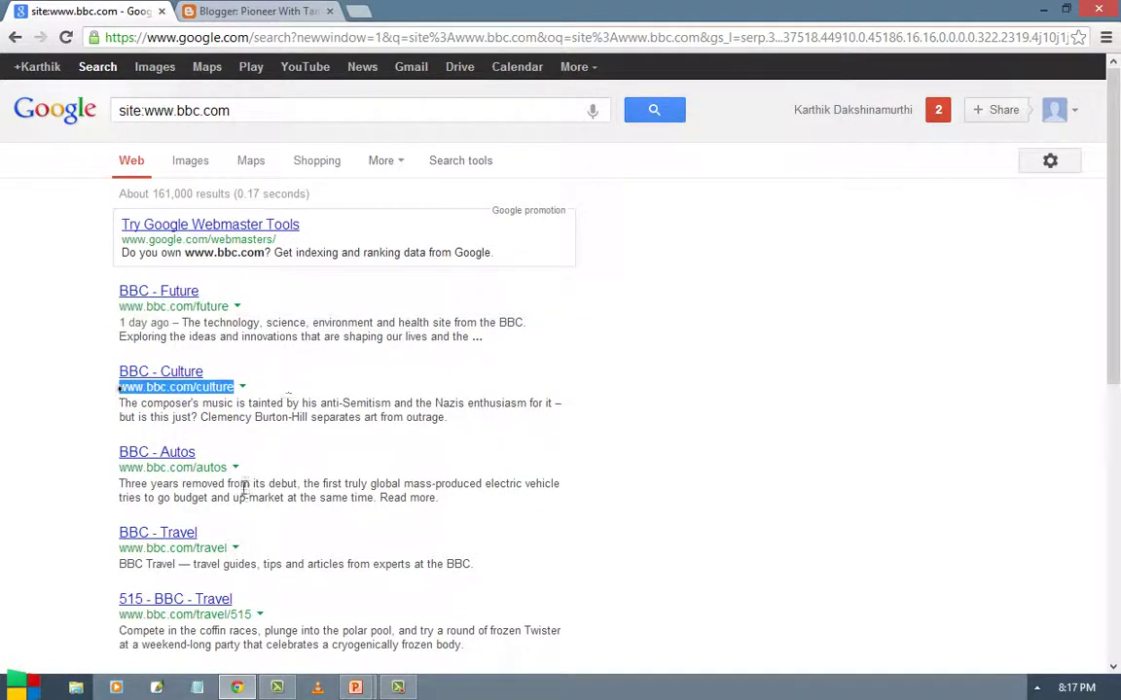
{"action": "left_click_drag", "start_coordinate": [119, 469], "coordinate": [227, 468]}
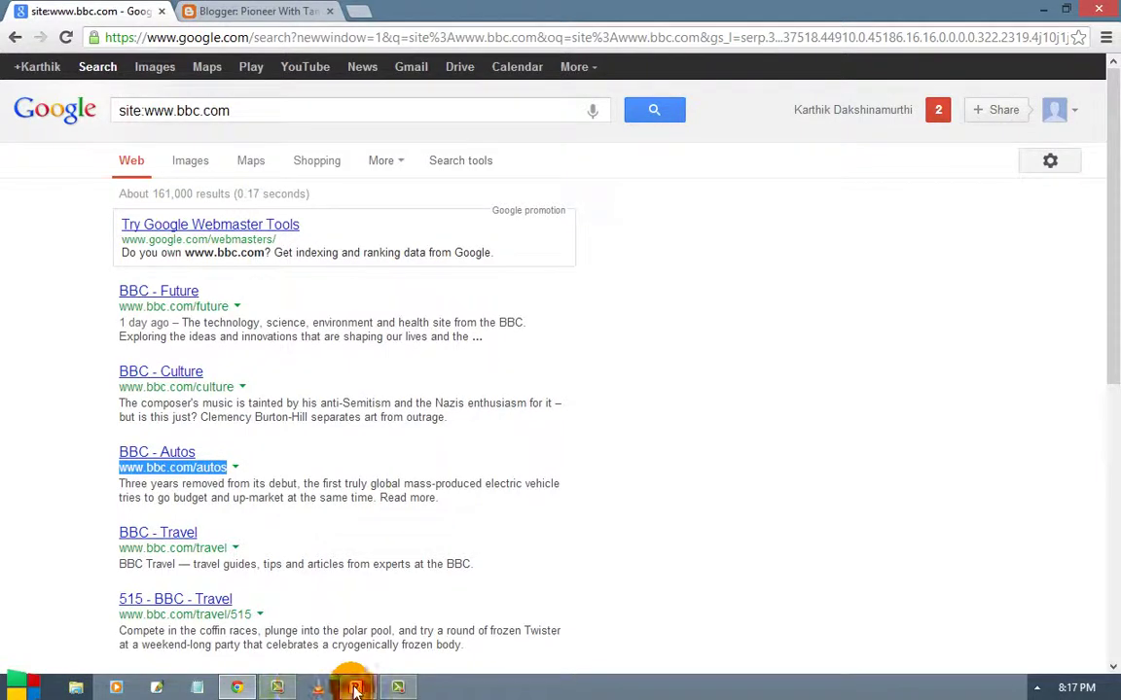
Step: Bring the slideshow forward, advance to Similar Words and Synonyms, then return to Chrome
{"action": "mouse_move", "coordinate": [355, 687]}
{"action": "left_click", "coordinate": [399, 545]}
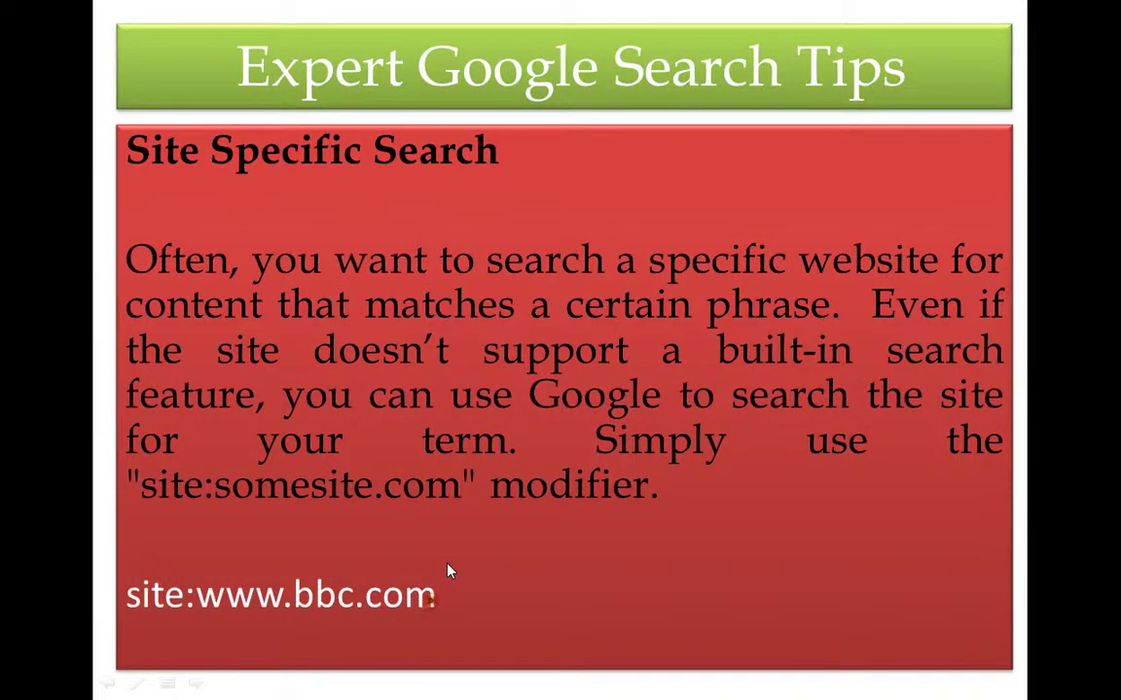
{"action": "left_click", "coordinate": [447, 564]}
{"action": "left_click", "coordinate": [285, 243]}
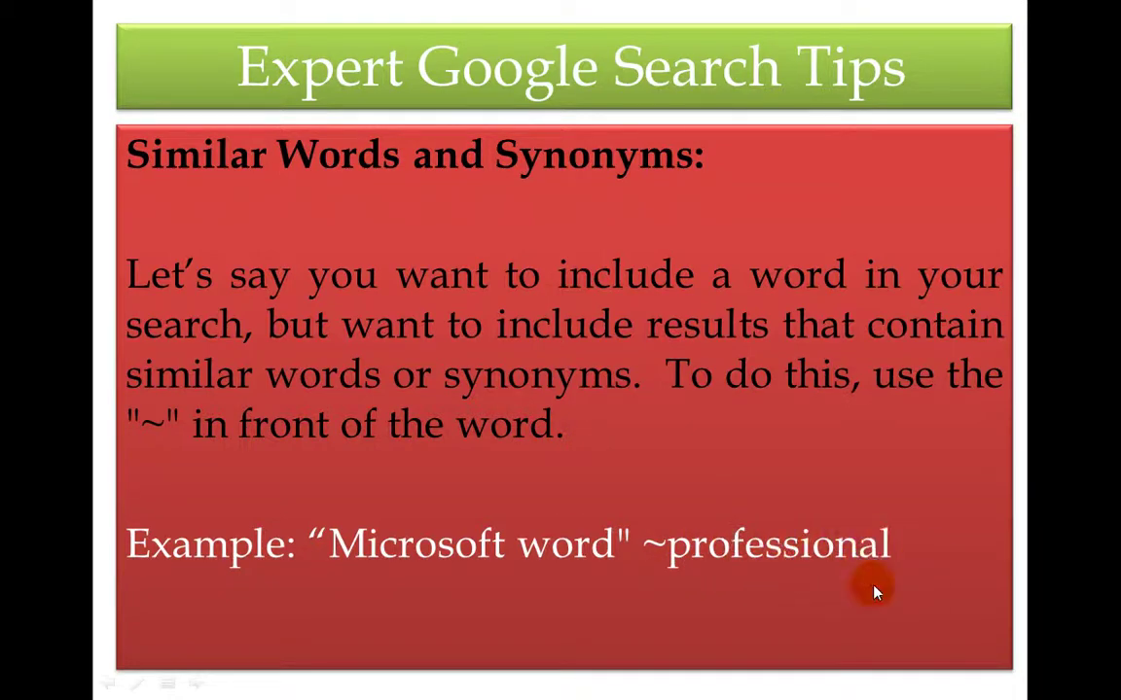
{"action": "key", "text": "alt+Tab"}
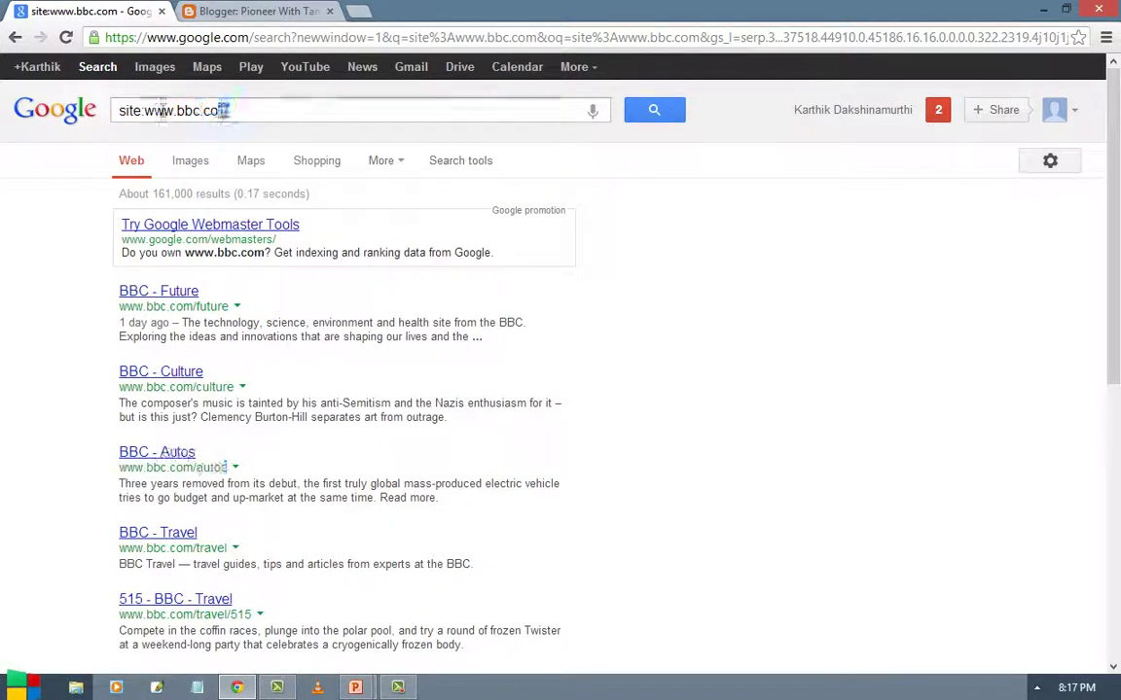
Step: Replace the query with microsoft word ~ professional and scroll through the ~77,500,000 results
{"action": "left_click_drag", "start_coordinate": [216, 111], "coordinate": [115, 109]}
{"action": "key", "text": "BackSpace"}
{"action": "type", "text": "w"}
{"action": "key", "text": "BackSpace"}
{"action": "type", "text": "mlcrosoft"}
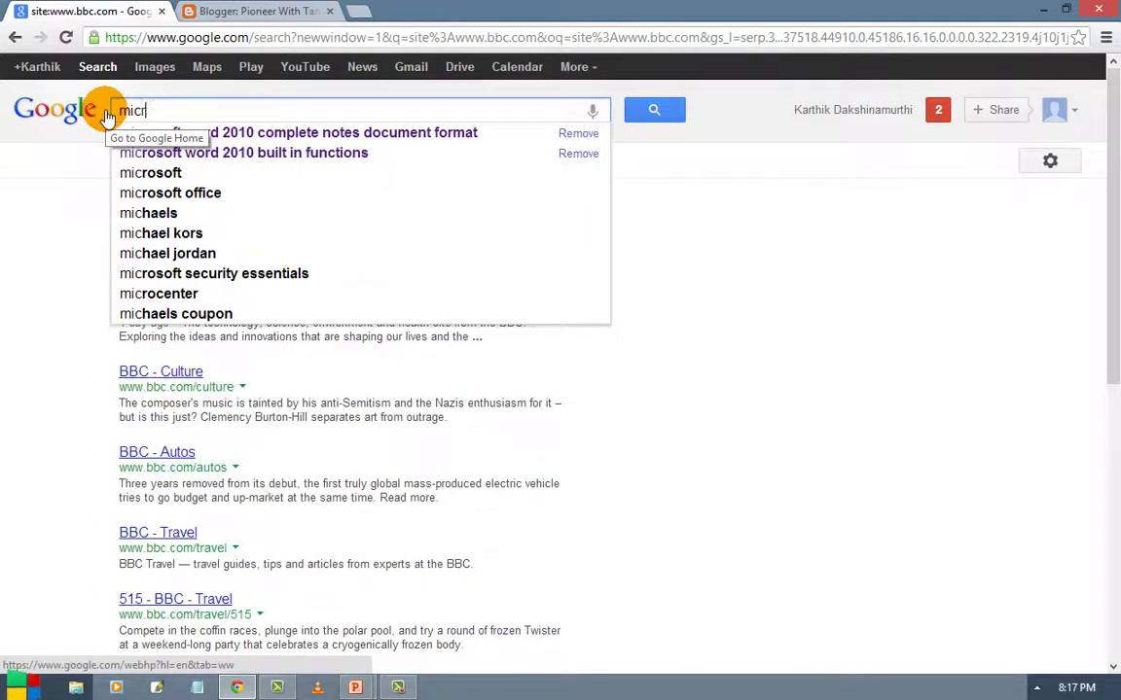
{"action": "type", "text": " word "}
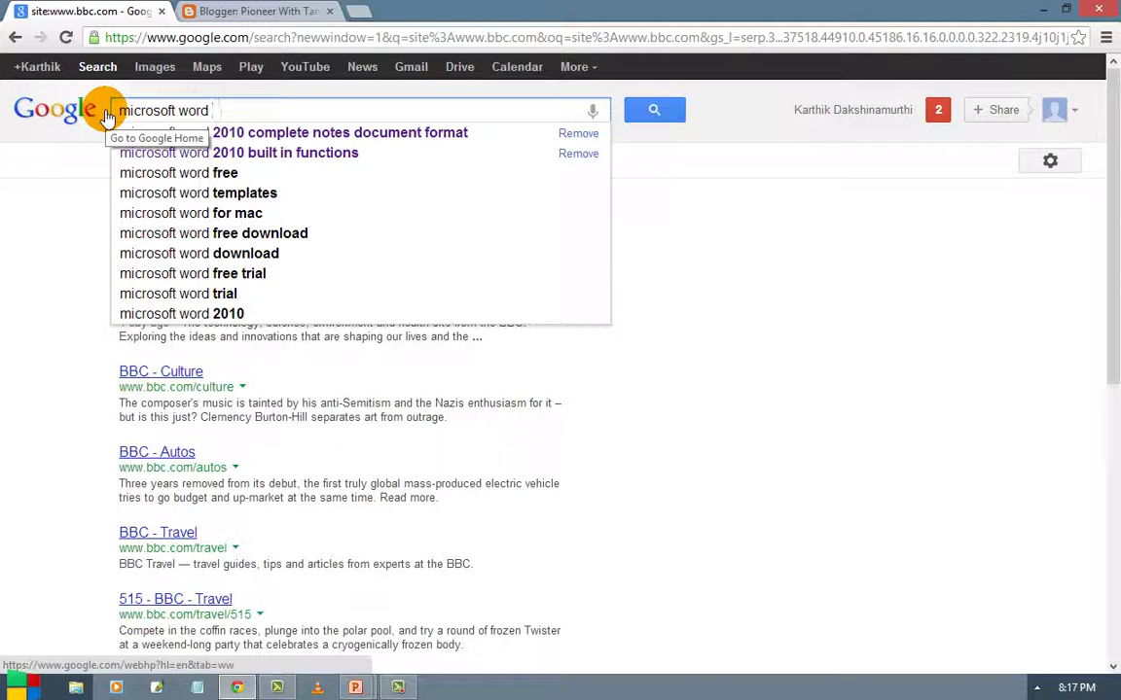
{"action": "type", "text": "~ pr"}
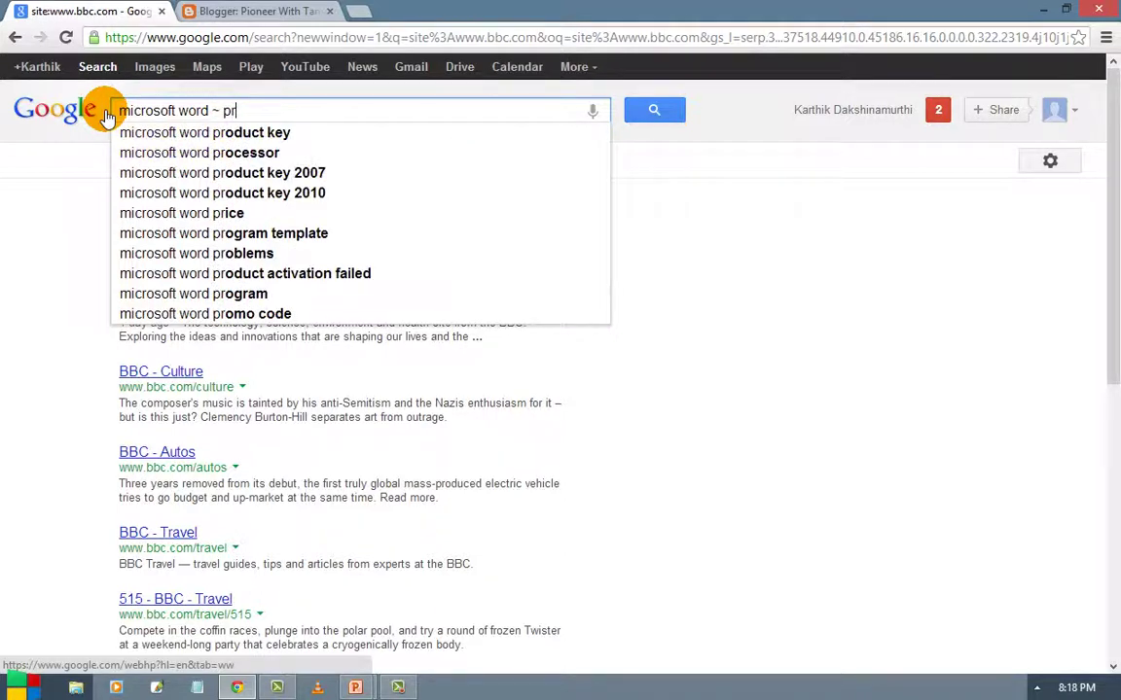
{"action": "type", "text": "ofess"}
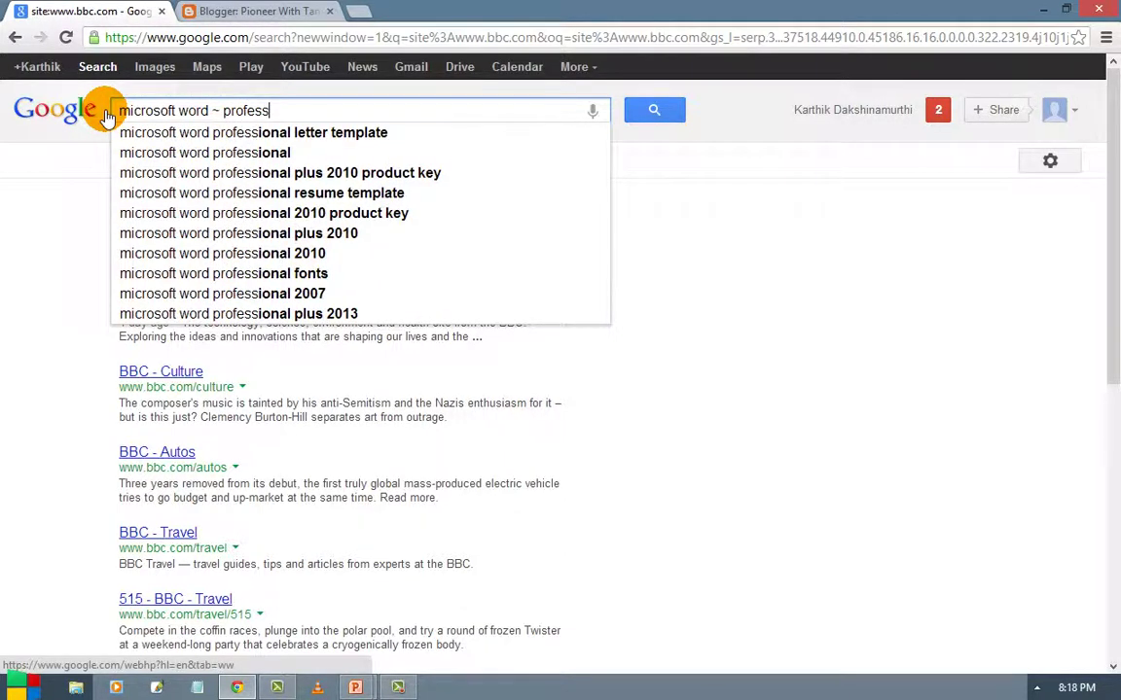
{"action": "type", "text": "ional"}
{"action": "key", "text": "Return"}
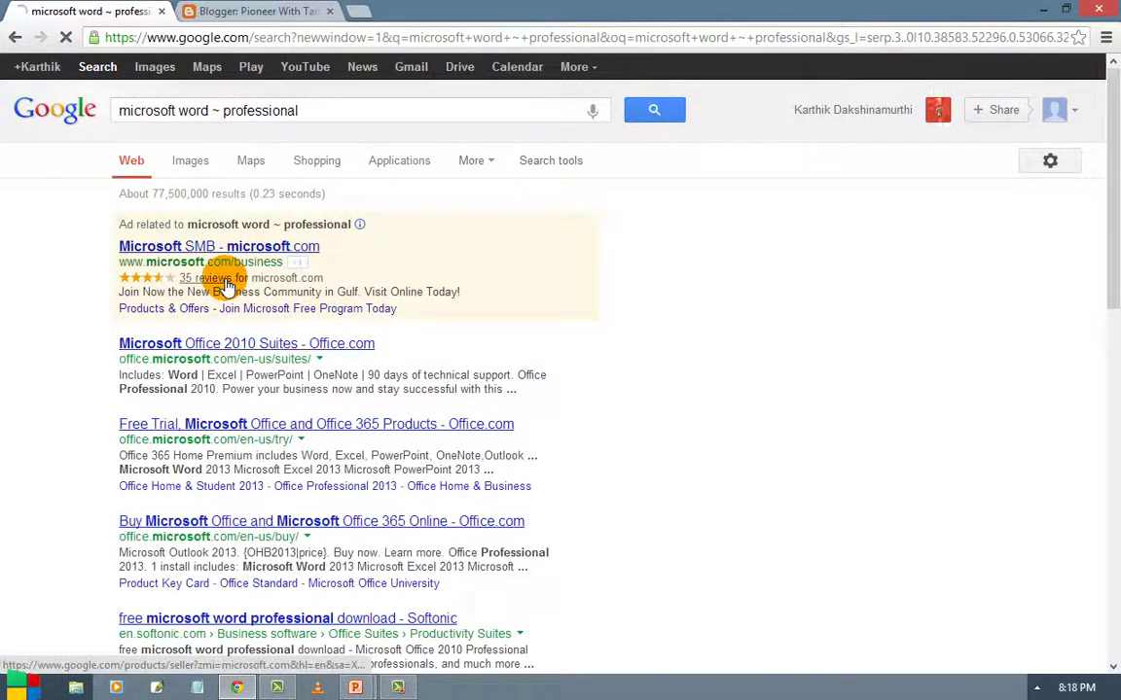
{"action": "scroll", "coordinate": [375, 292], "scroll_direction": "down", "scroll_amount": 1}
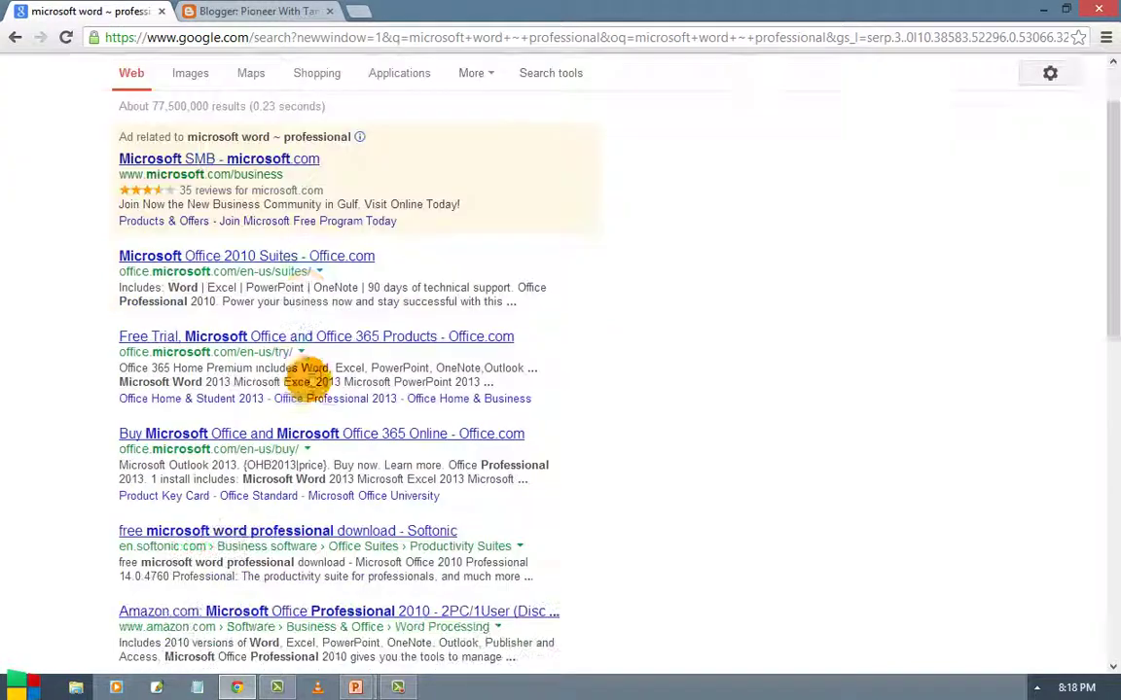
{"action": "scroll", "coordinate": [263, 205], "scroll_direction": "up", "scroll_amount": 1}
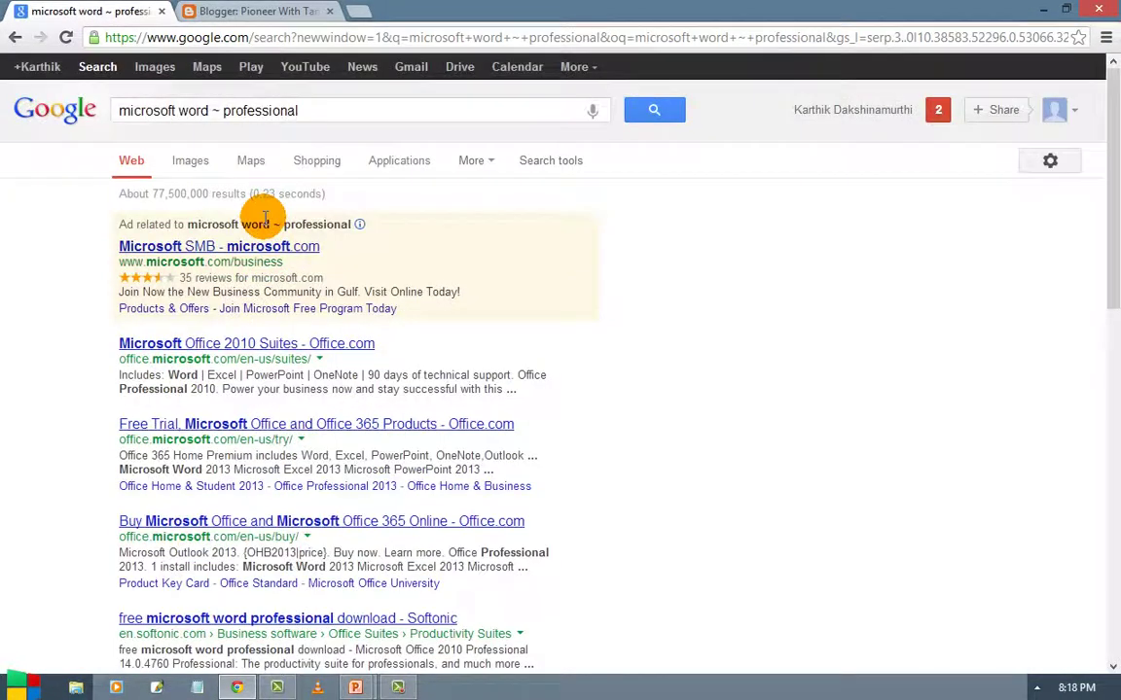
{"action": "scroll", "coordinate": [415, 435], "scroll_direction": "down", "scroll_amount": 3}
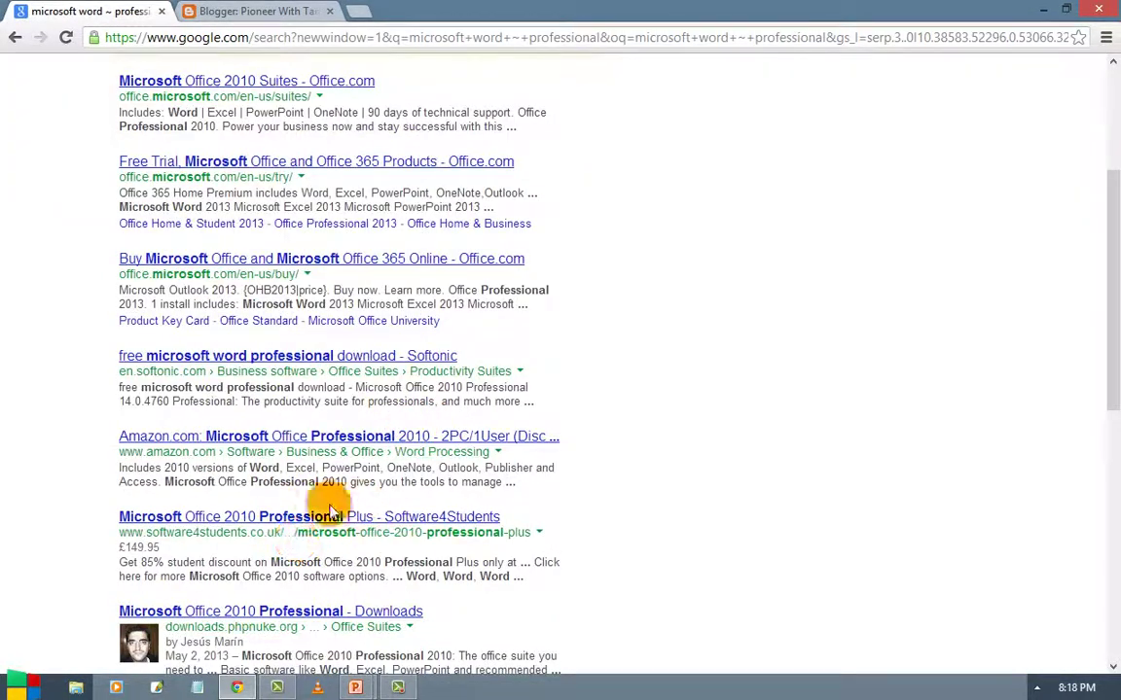
{"action": "scroll", "coordinate": [326, 419], "scroll_direction": "down", "scroll_amount": 2}
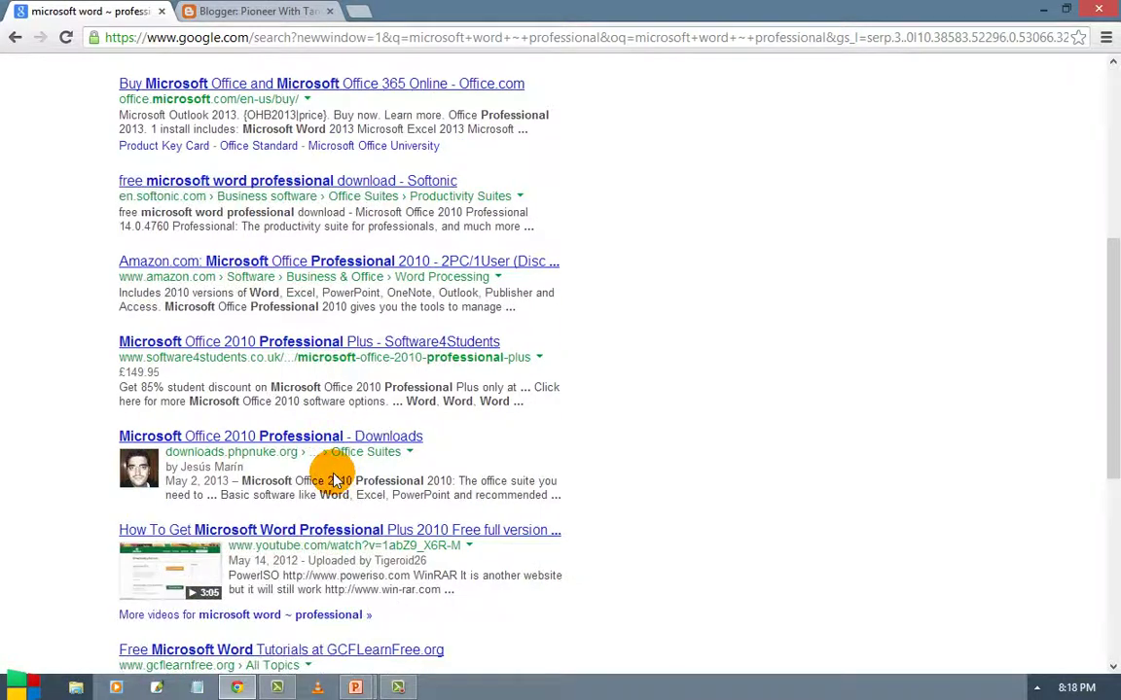
{"action": "scroll", "coordinate": [335, 474], "scroll_direction": "down", "scroll_amount": 1}
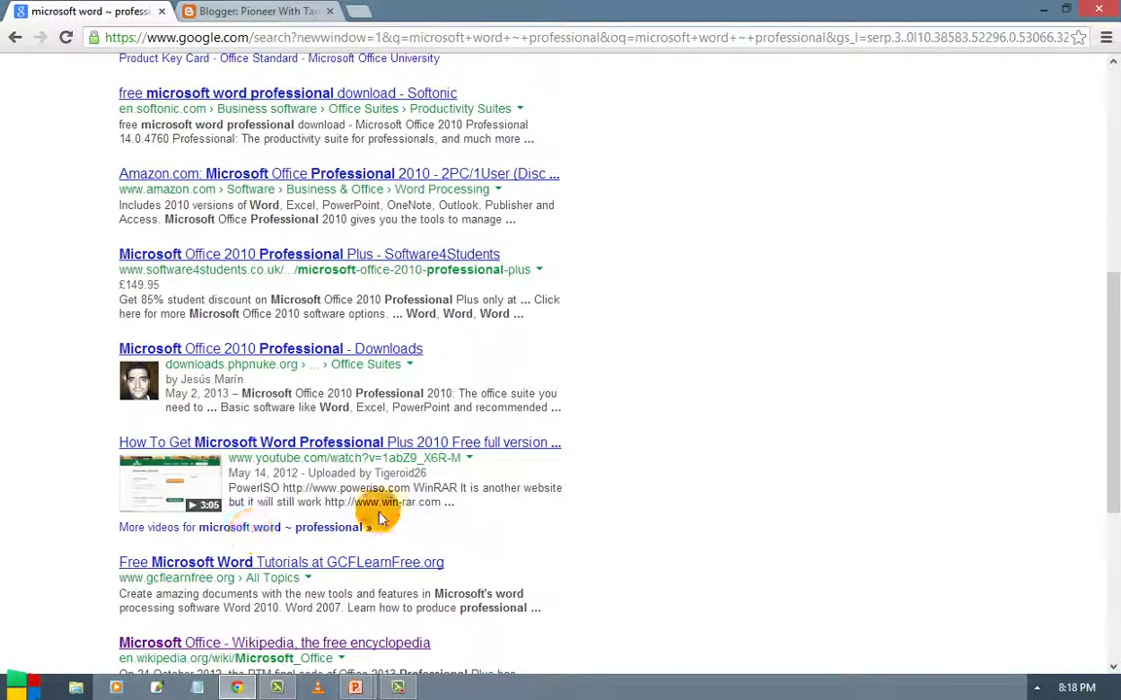
{"action": "scroll", "coordinate": [376, 513], "scroll_direction": "down", "scroll_amount": 4}
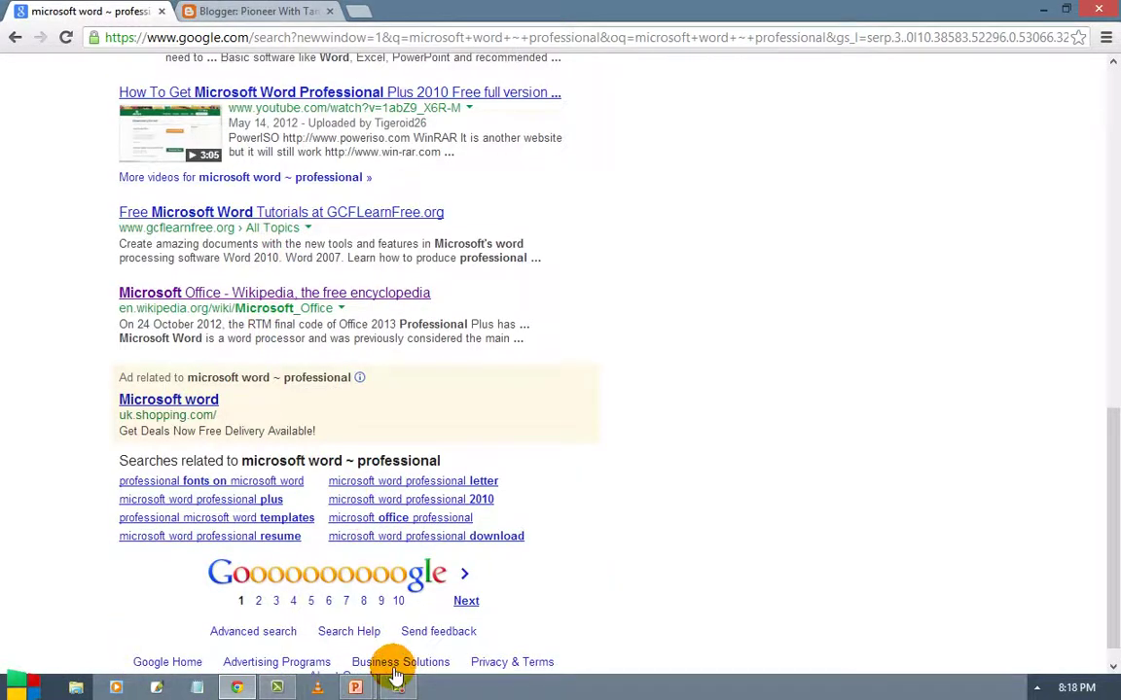
Step: Bring the slideshow forward and advance to the Specific Document Types slide with the filetype:ppt example
{"action": "mouse_move", "coordinate": [356, 685]}
{"action": "left_click", "coordinate": [413, 618]}
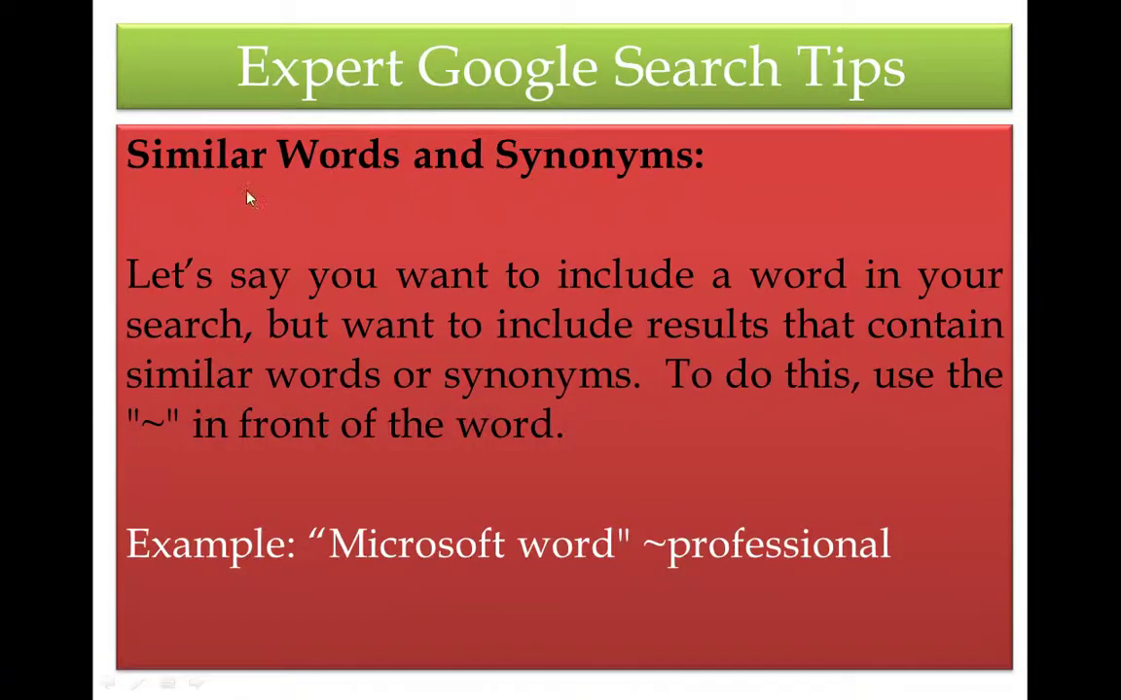
{"action": "left_click", "coordinate": [450, 184]}
{"action": "left_click", "coordinate": [493, 433]}
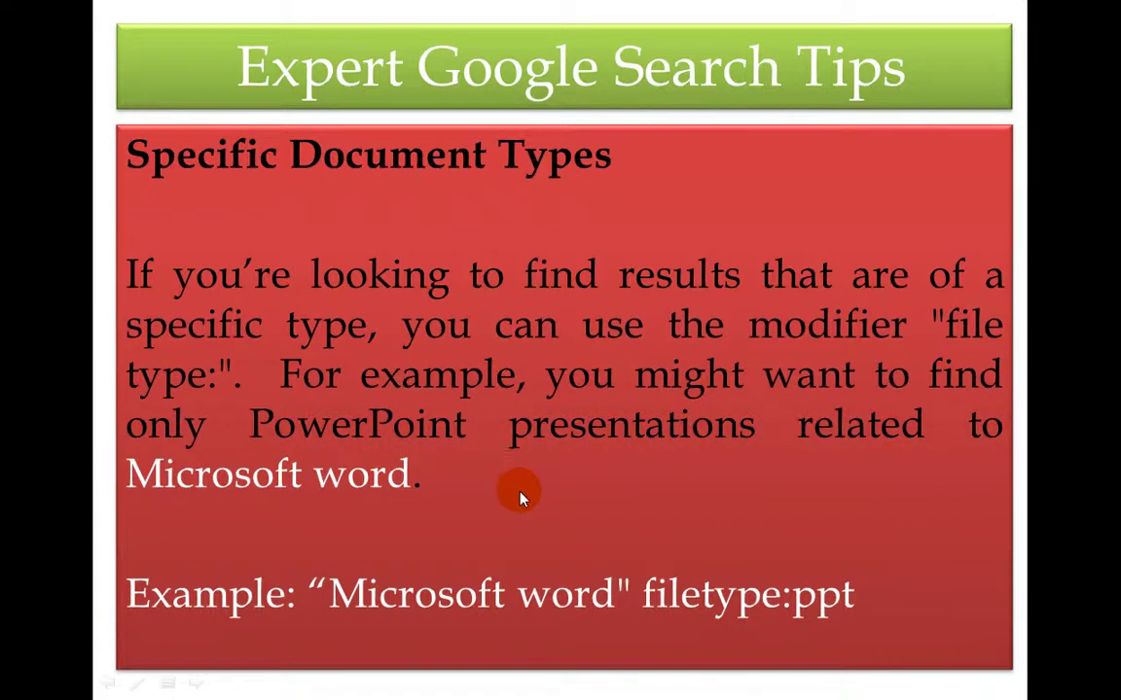
{"action": "key", "text": "alt+Tab"}
{"action": "key", "text": "alt+Tab"}
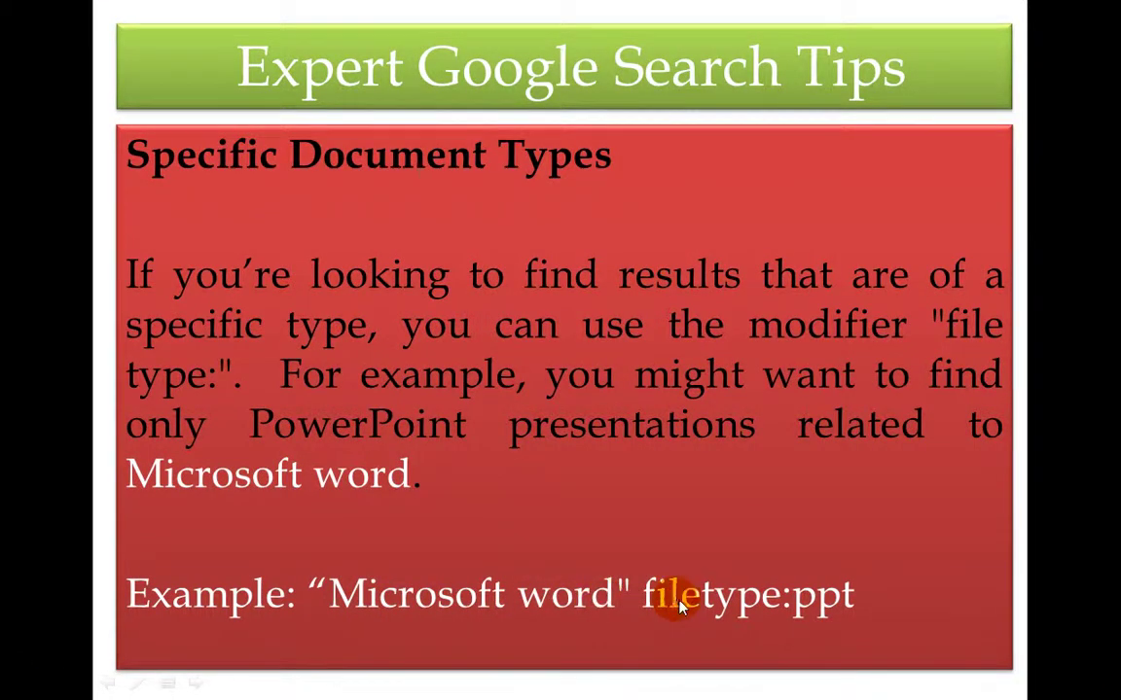
Step: Back in Google, wrap microsoft word in the query in double quotes
{"action": "key", "text": "alt+Tab"}
{"action": "scroll", "coordinate": [185, 112], "scroll_direction": "up", "scroll_amount": 10}
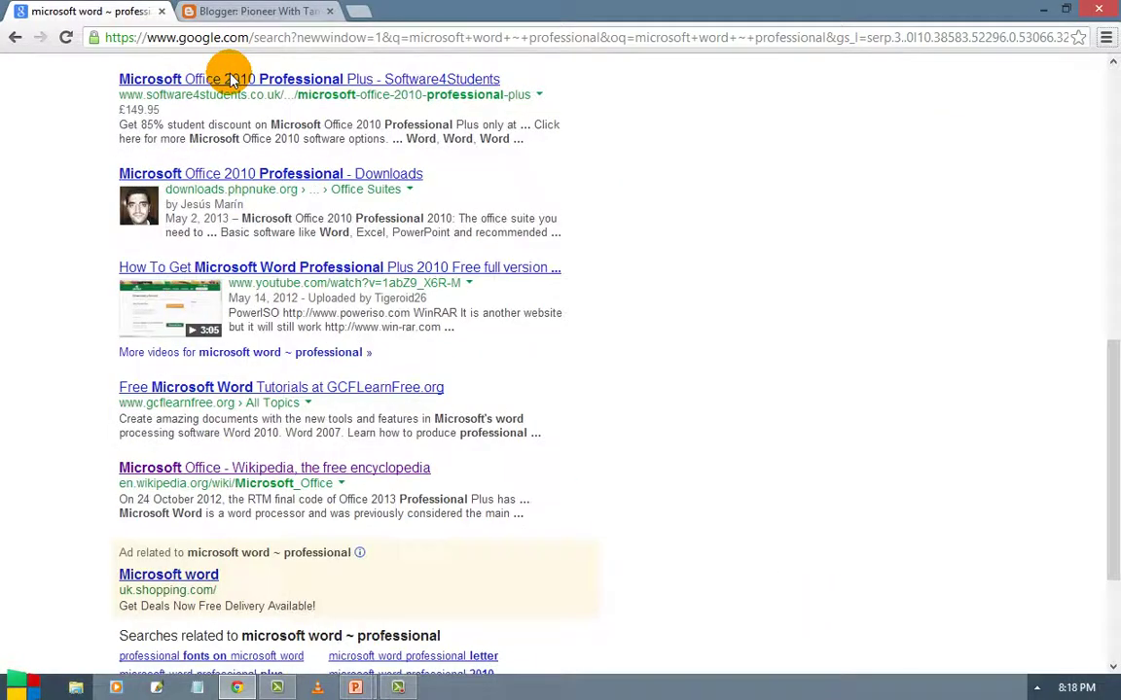
{"action": "left_click", "coordinate": [208, 110]}
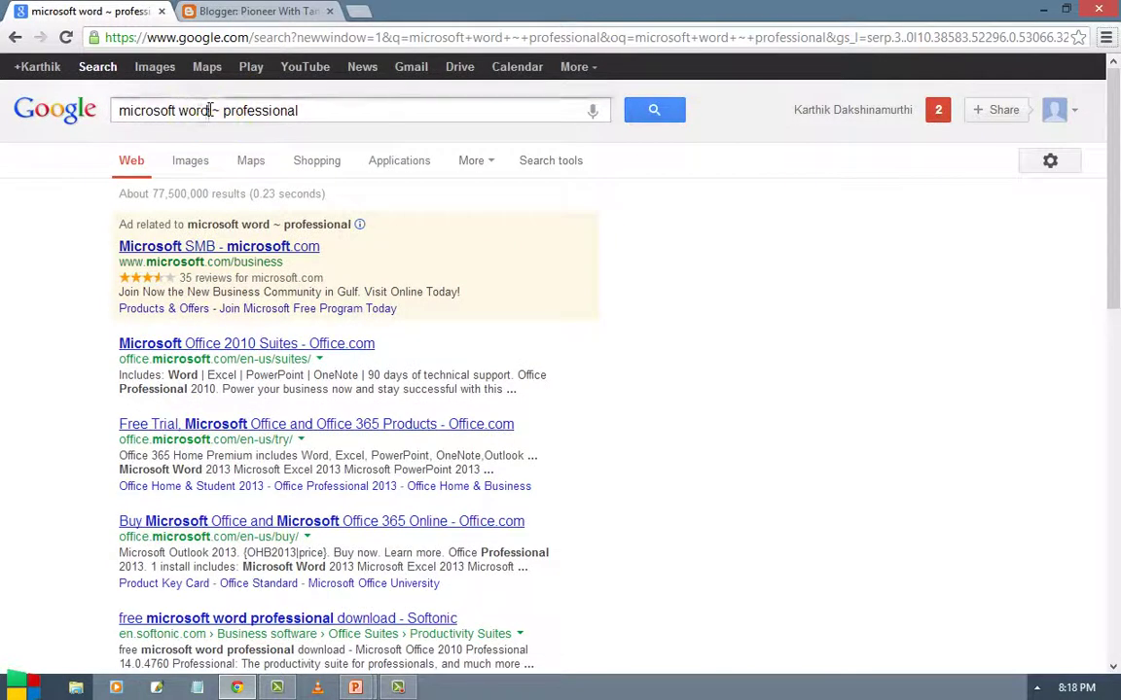
{"action": "type", "text": "\""}
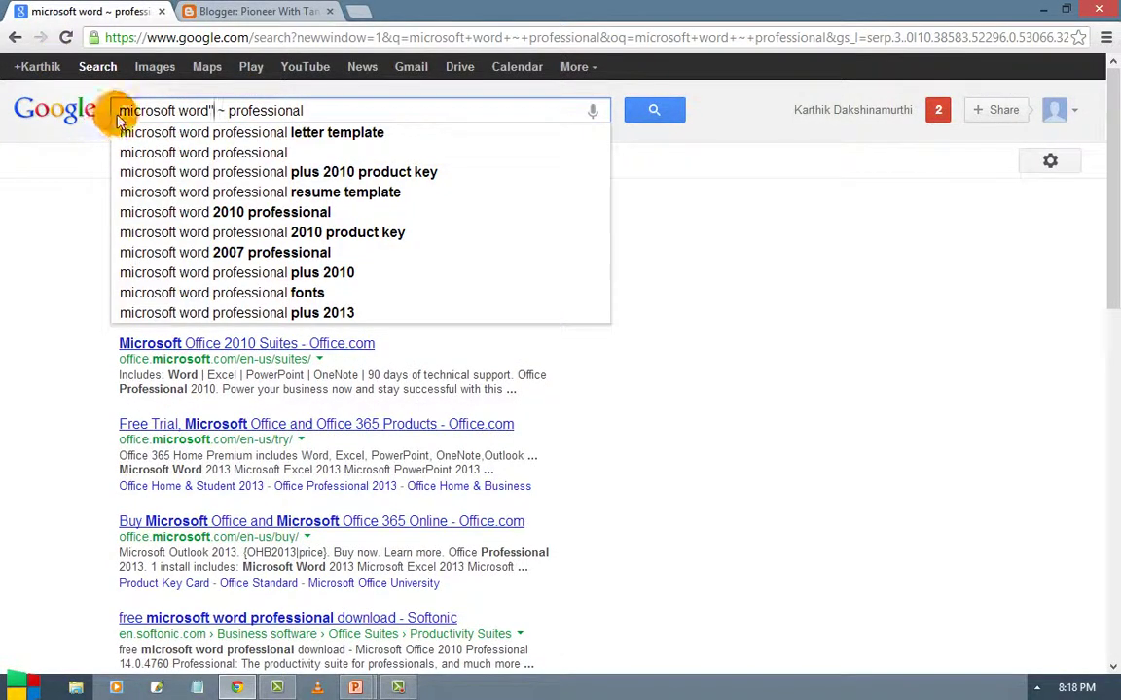
{"action": "key", "text": "Escape"}
{"action": "left_click", "coordinate": [119, 112]}
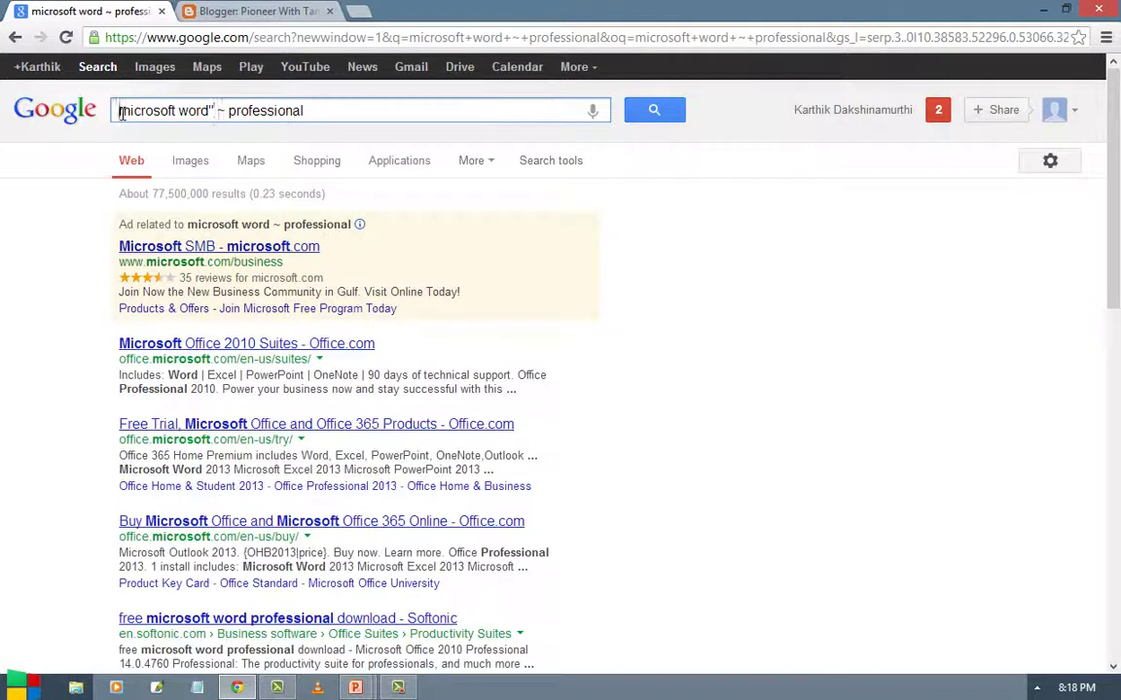
{"action": "type", "text": "\""}
Step: Replace ~ professional with filetype:ppt, run it, and scroll the roughly 15,600 PPT results
{"action": "double_click", "coordinate": [226, 110]}
{"action": "key", "text": "shift+End"}
{"action": "key", "text": "BackSpace"}
{"action": "type", "text": "file"}
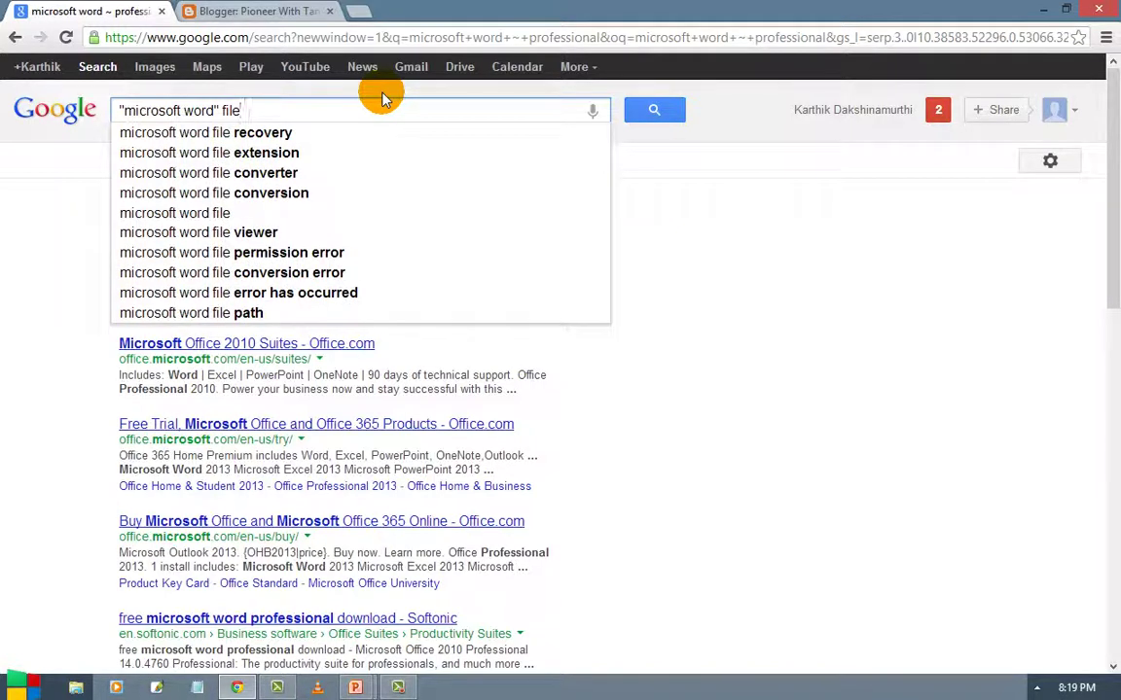
{"action": "type", "text": " type:"}
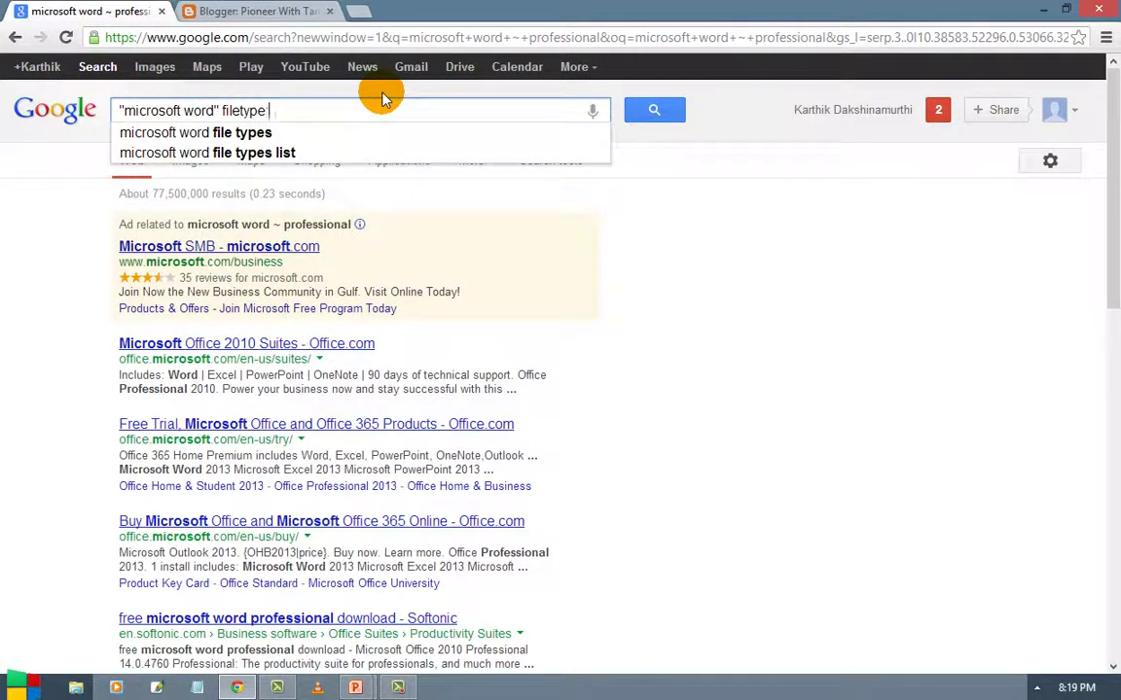
{"action": "type", "text": "ppt"}
{"action": "key", "text": "Return"}
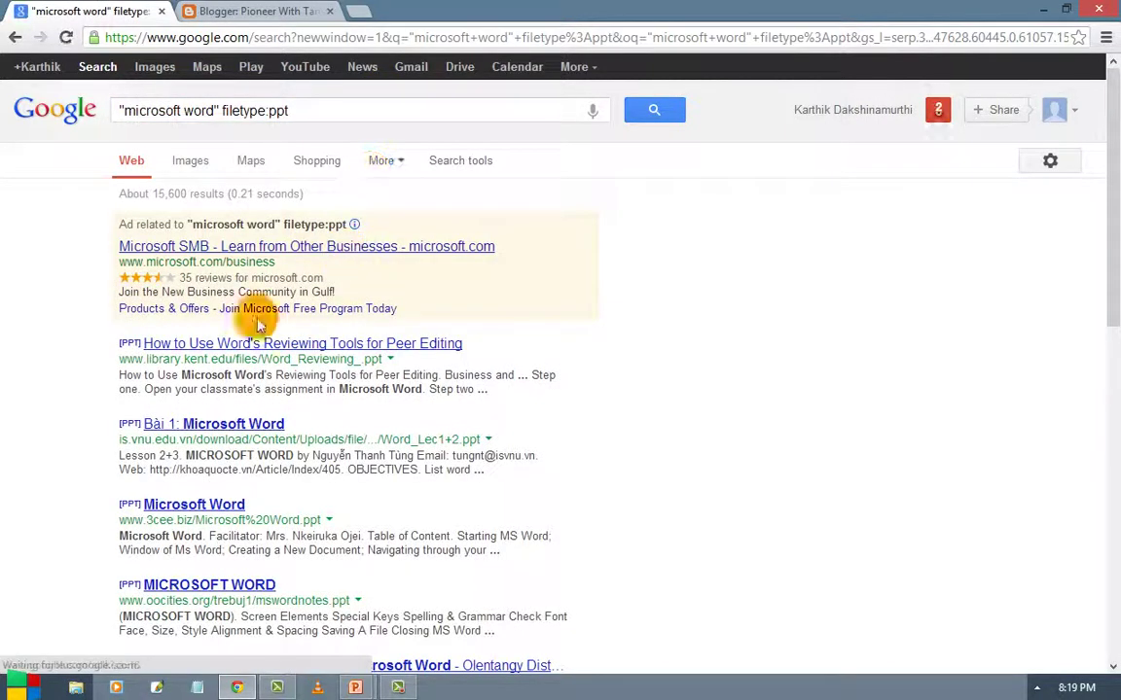
{"action": "scroll", "coordinate": [126, 346], "scroll_direction": "down", "scroll_amount": 1}
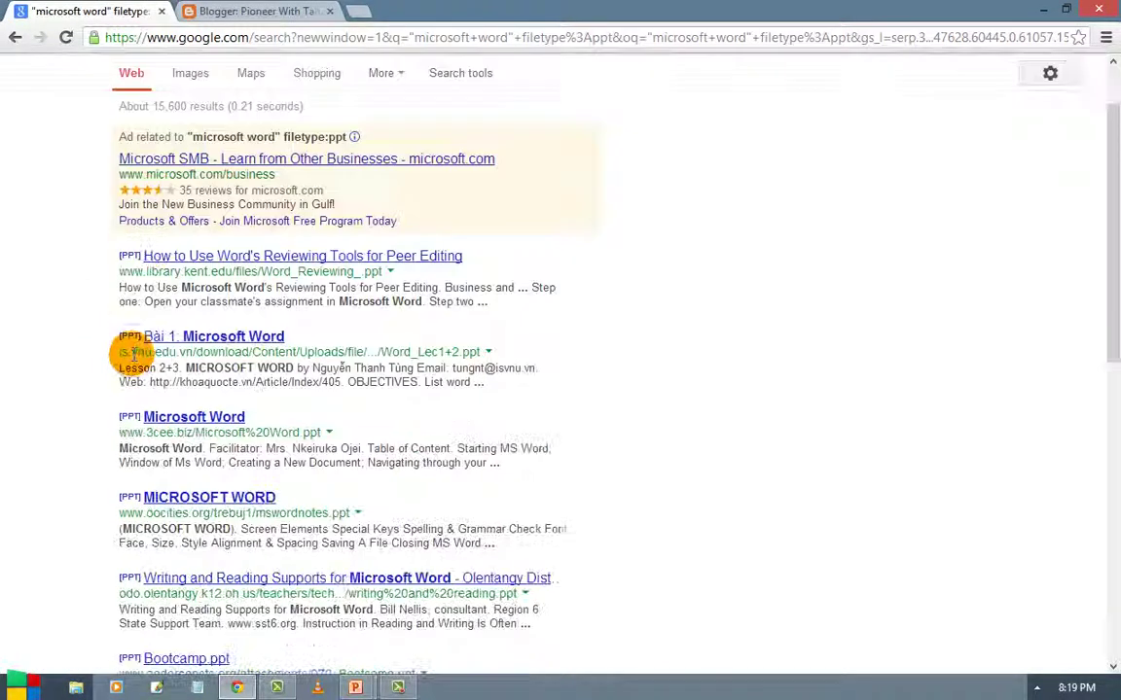
{"action": "scroll", "coordinate": [131, 340], "scroll_direction": "down", "scroll_amount": 2}
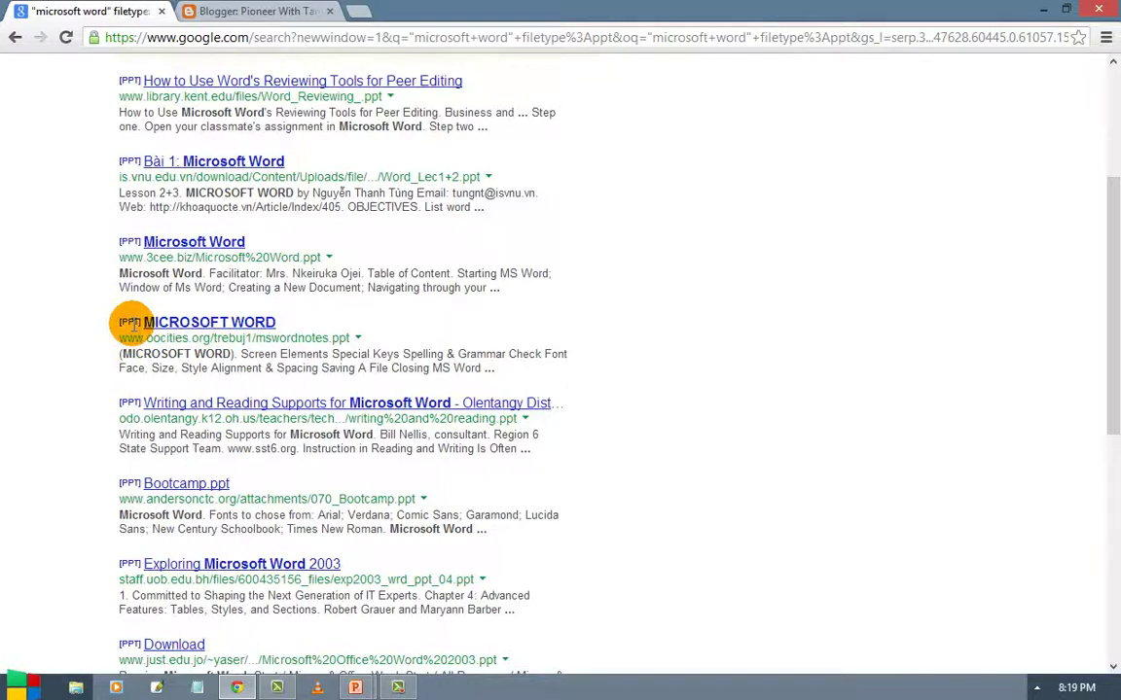
{"action": "scroll", "coordinate": [134, 331], "scroll_direction": "down", "scroll_amount": 1}
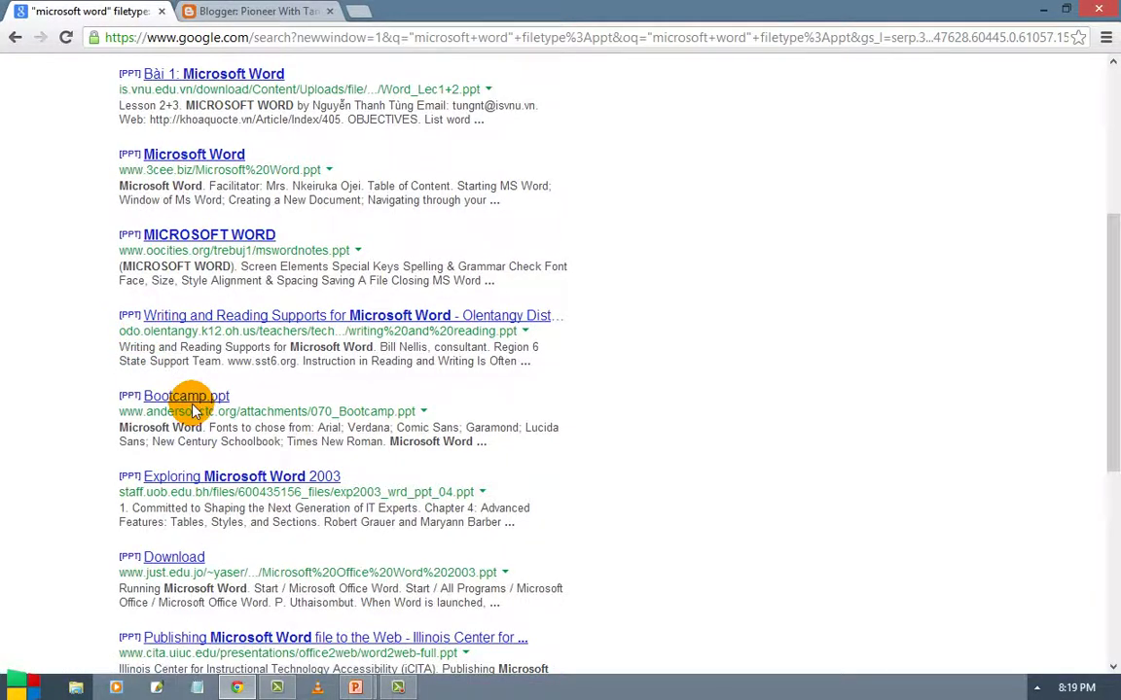
{"action": "scroll", "coordinate": [205, 400], "scroll_direction": "down", "scroll_amount": 1}
{"action": "scroll", "coordinate": [272, 461], "scroll_direction": "up", "scroll_amount": 5}
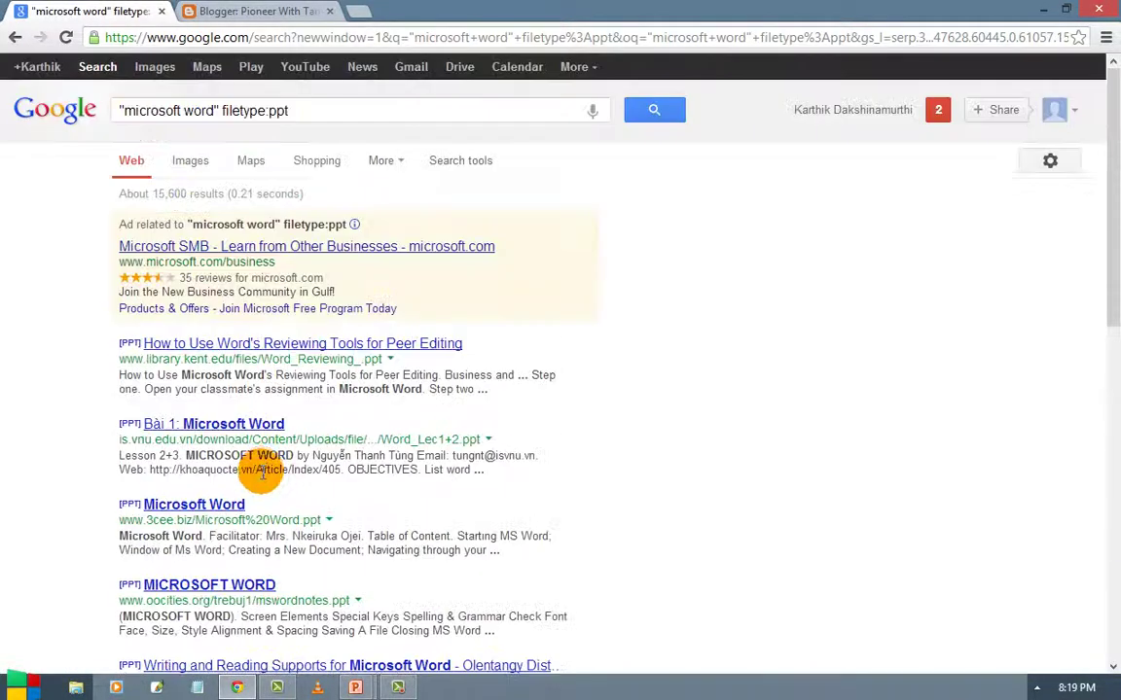
Step: Search "microsoft word" restricted to filetype:pdf, returning about 7,770,000 results
{"action": "left_click", "coordinate": [298, 110]}
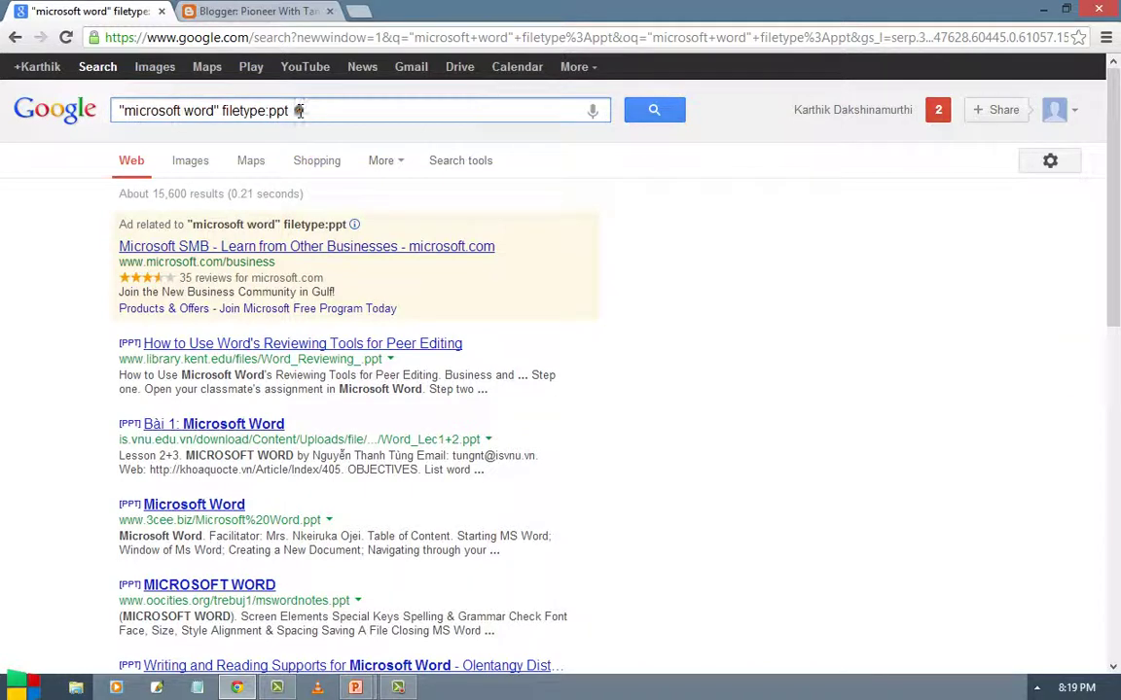
{"action": "left_click", "coordinate": [298, 110]}
{"action": "type", "text": "pdf"}
{"action": "key", "text": "Return"}
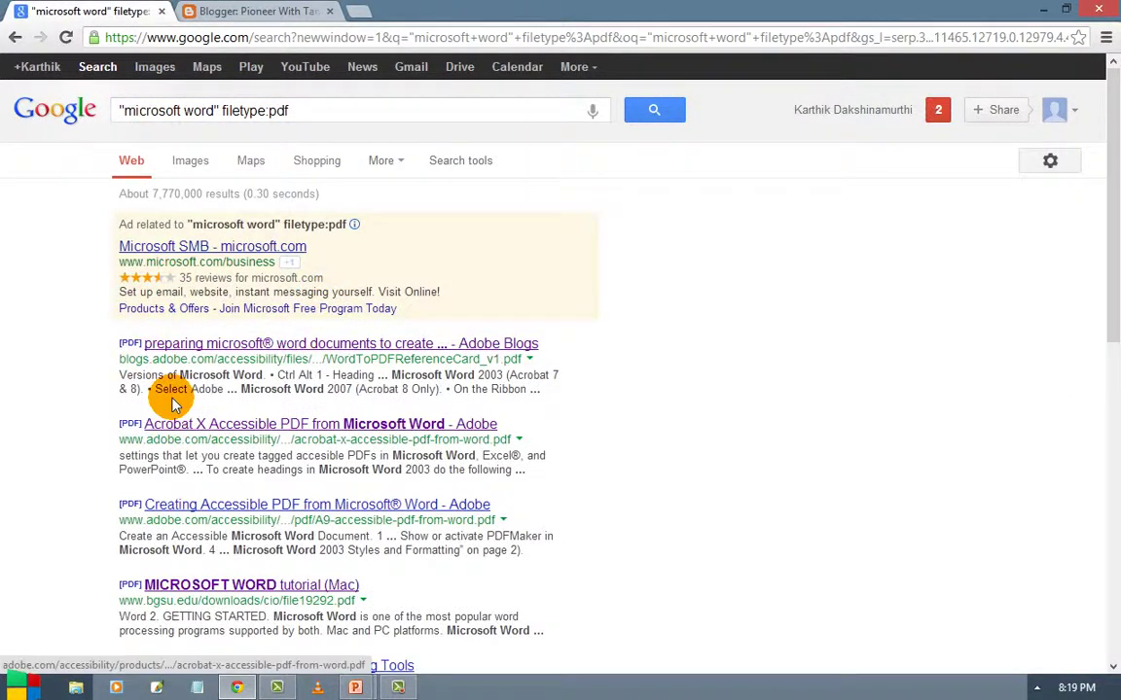
Step: Change the query to filetype:doc and review the roughly 1,470,000 DOC results
{"action": "left_click", "coordinate": [298, 110]}
{"action": "key", "text": "BackSpace"}
{"action": "key", "text": "BackSpace"}
{"action": "left_click", "coordinate": [298, 110]}
{"action": "type", "text": "doc"}
{"action": "key", "text": "Return"}
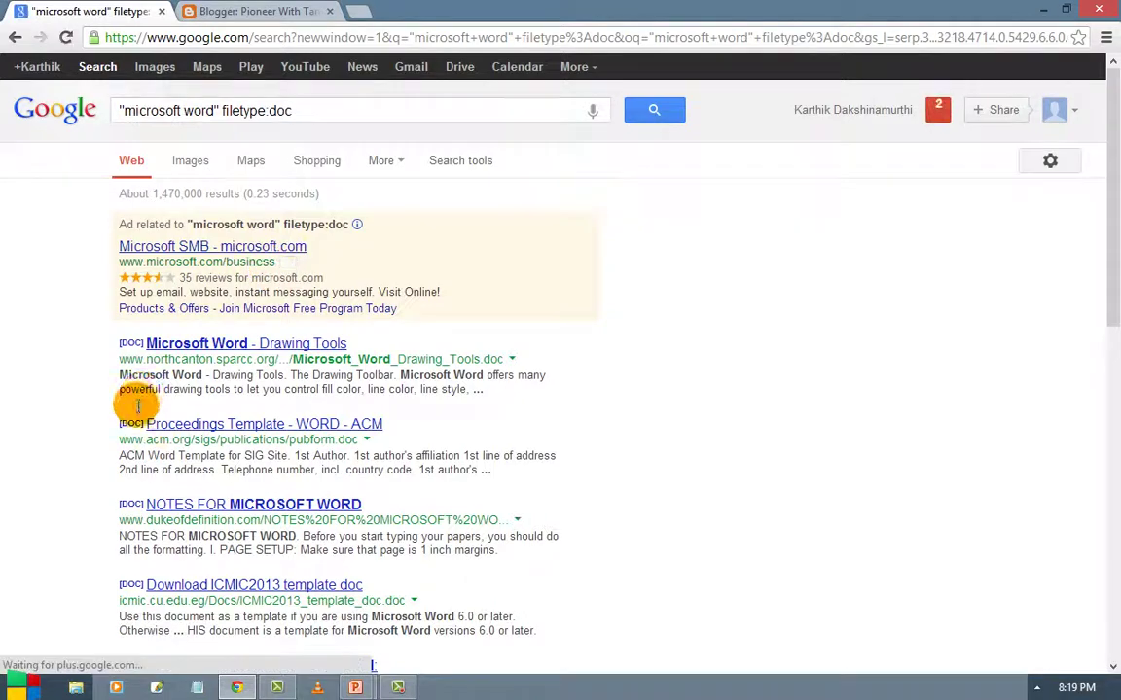
{"action": "scroll", "coordinate": [138, 407], "scroll_direction": "down", "scroll_amount": 5}
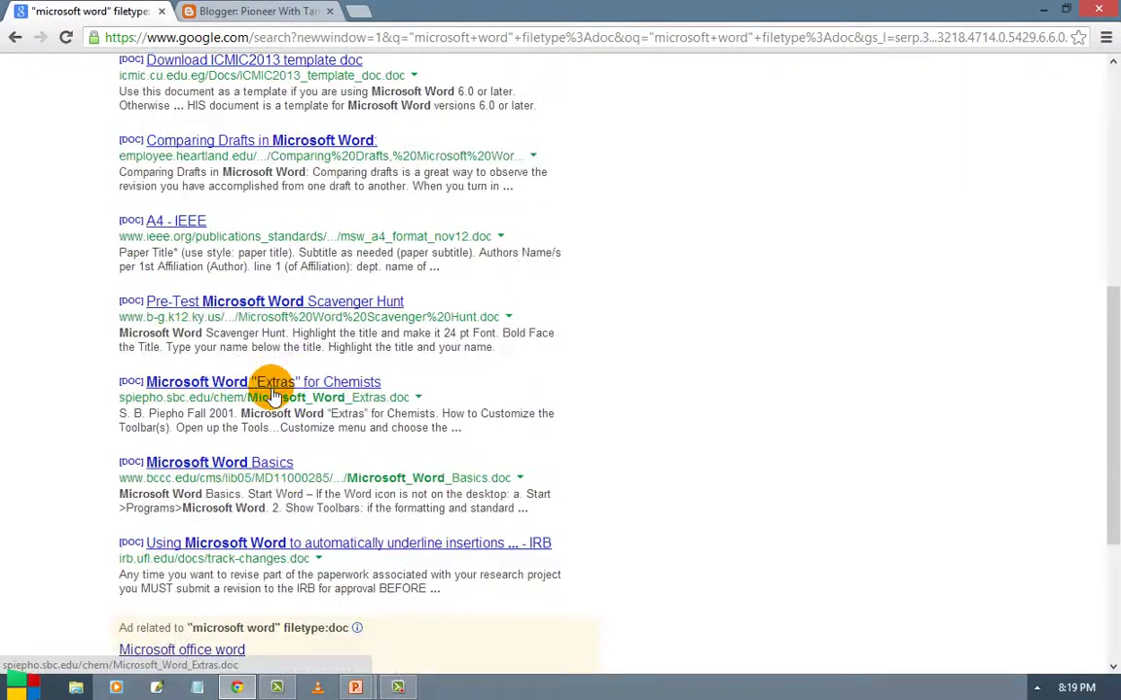
{"action": "left_click", "coordinate": [204, 10]}
{"action": "left_click", "coordinate": [73, 12]}
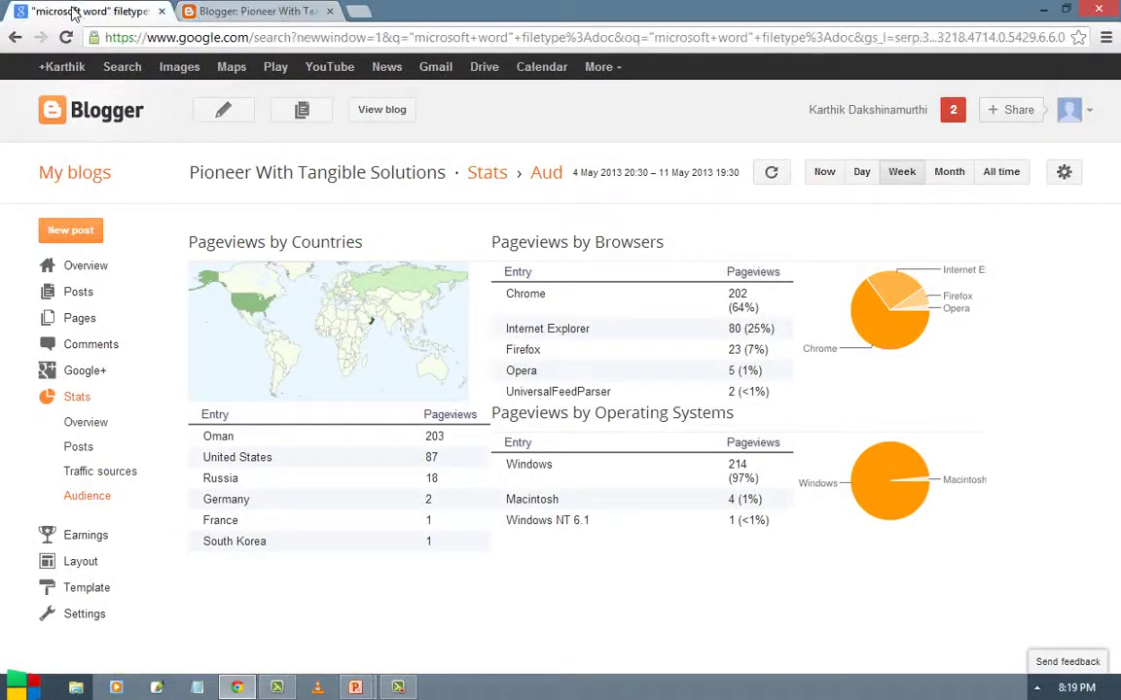
Step: Show the This OR That tip slide (word 2007 OR word 2010), then return to the Google results
{"action": "mouse_move", "coordinate": [355, 686]}
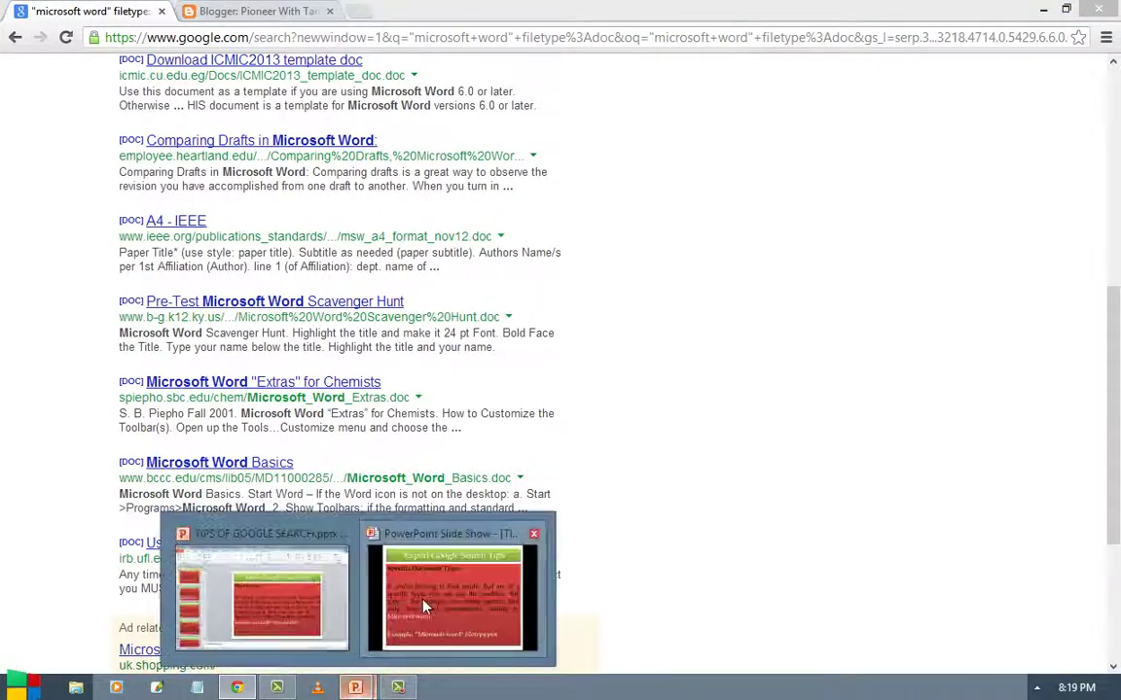
{"action": "left_click", "coordinate": [424, 606]}
{"action": "left_click", "coordinate": [418, 550]}
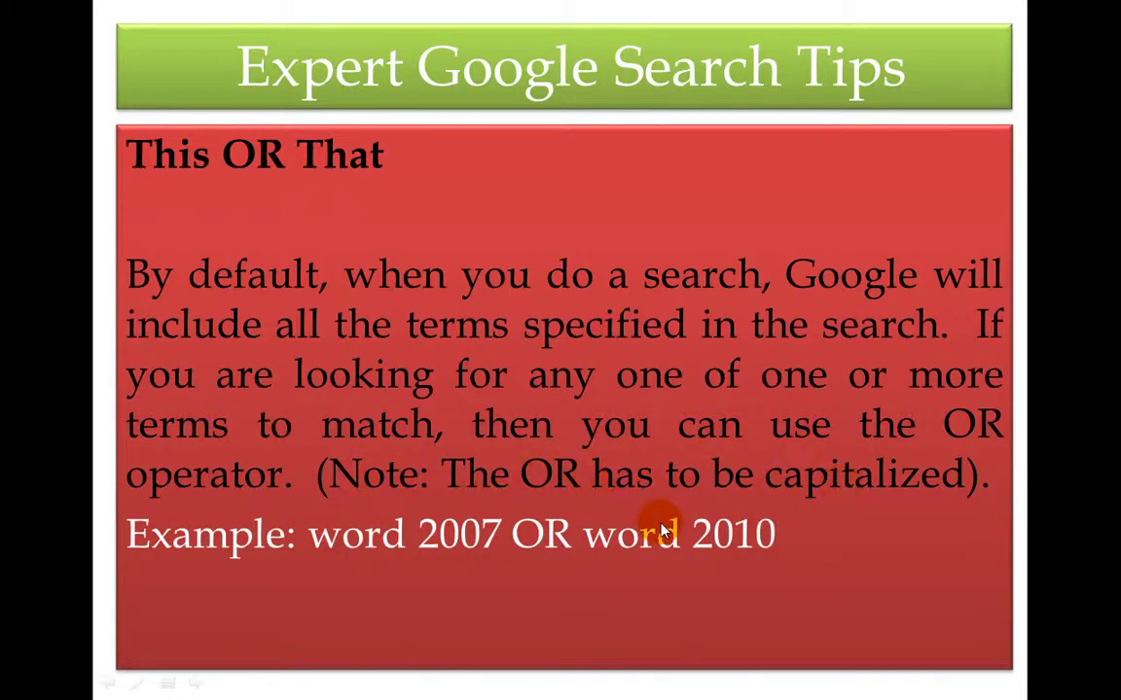
{"action": "key", "text": "alt+Tab"}
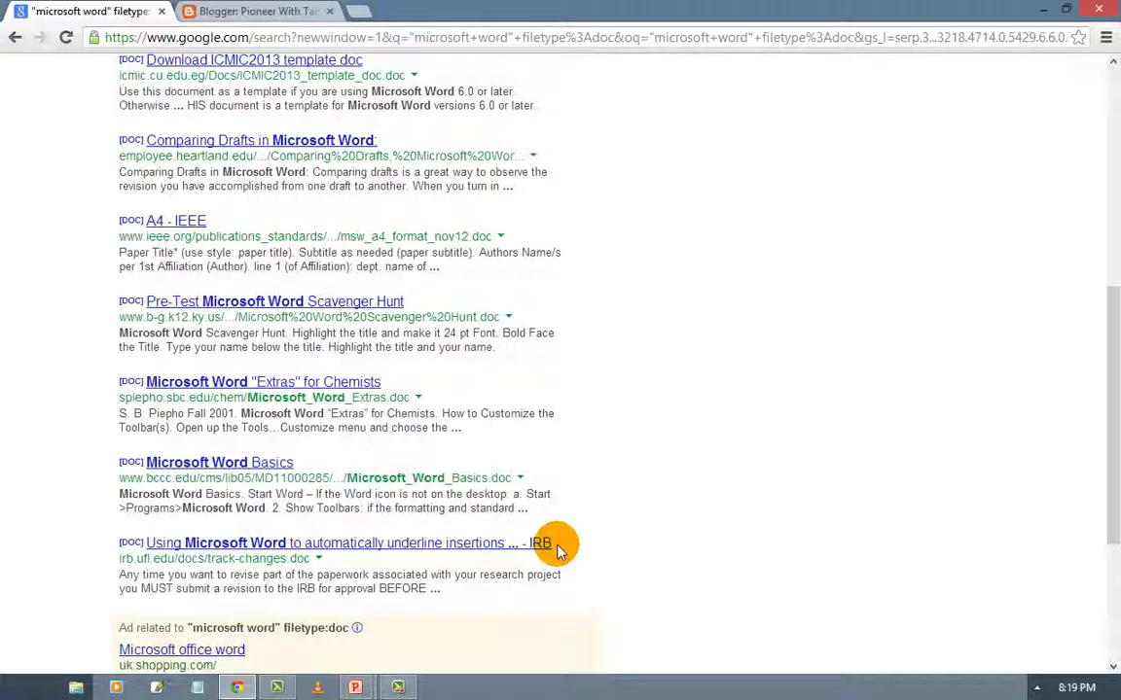
Step: Replace the query with word 2007 OR word 2010, search, and browse the 772,000,000 results
{"action": "scroll", "coordinate": [256, 145], "scroll_direction": "up", "scroll_amount": 5}
{"action": "left_click_drag", "start_coordinate": [290, 111], "coordinate": [117, 110]}
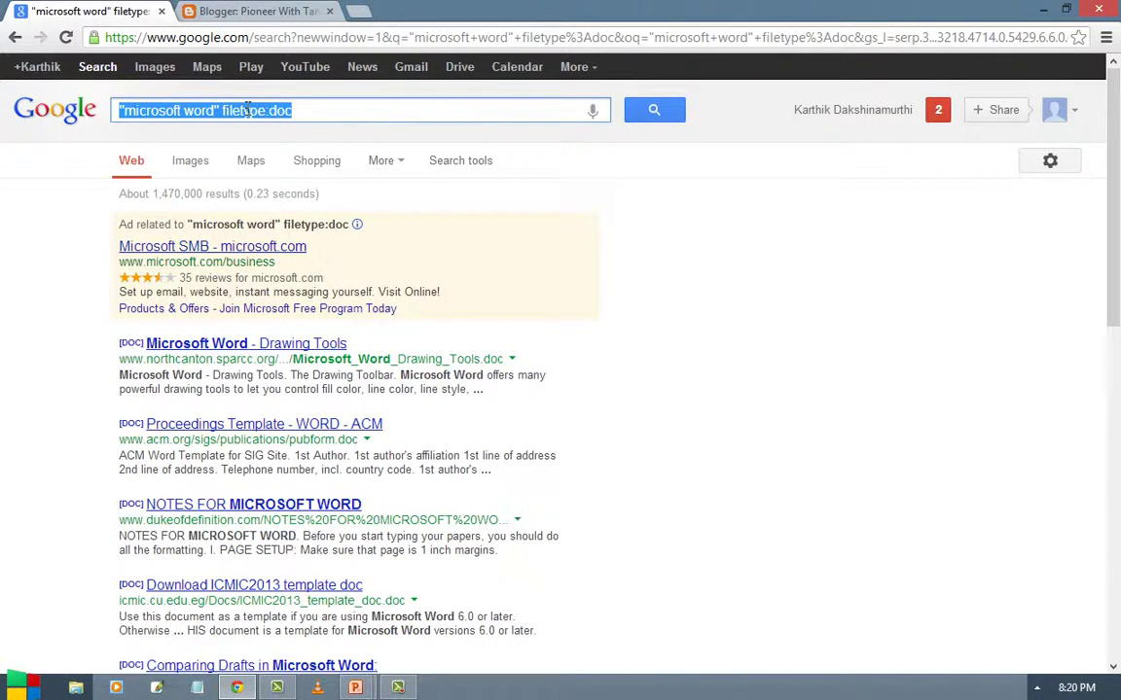
{"action": "left_click", "coordinate": [257, 110]}
{"action": "left_click_drag", "start_coordinate": [305, 111], "coordinate": [108, 110]}
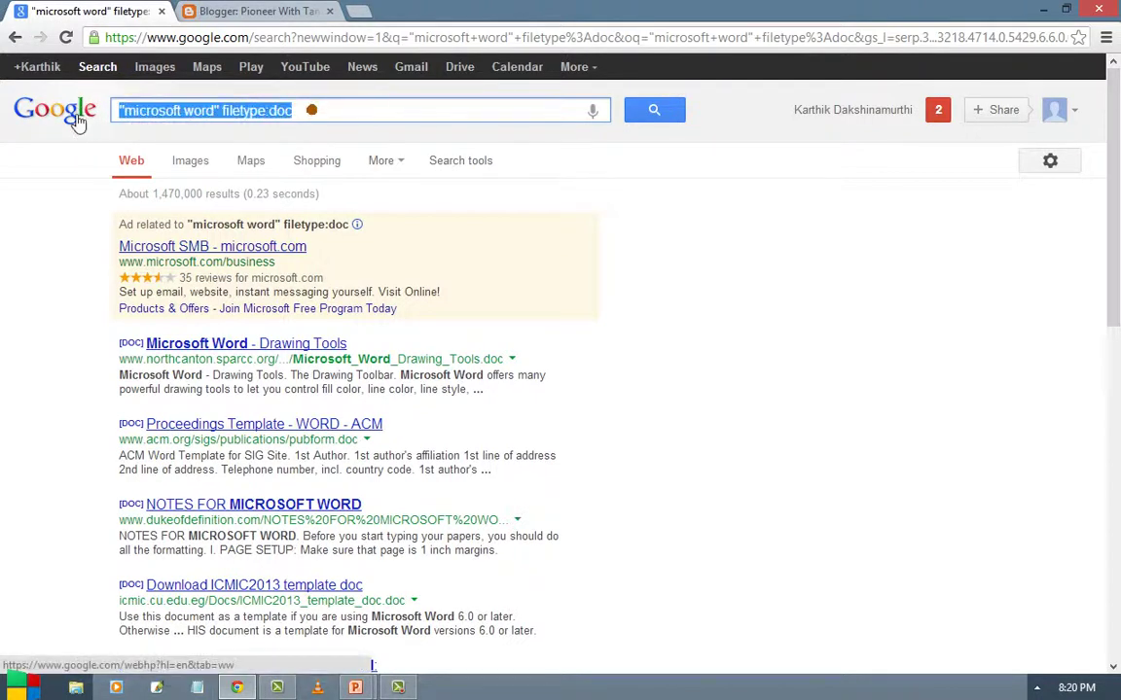
{"action": "type", "text": "word 2007"}
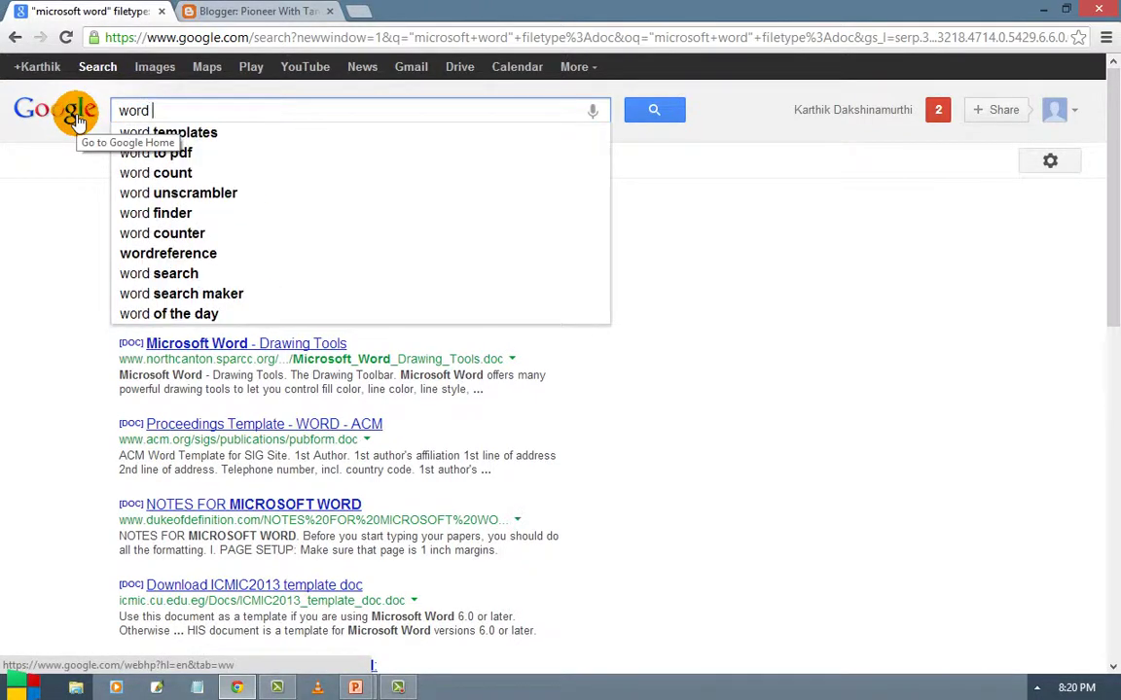
{"action": "type", "text": " O"}
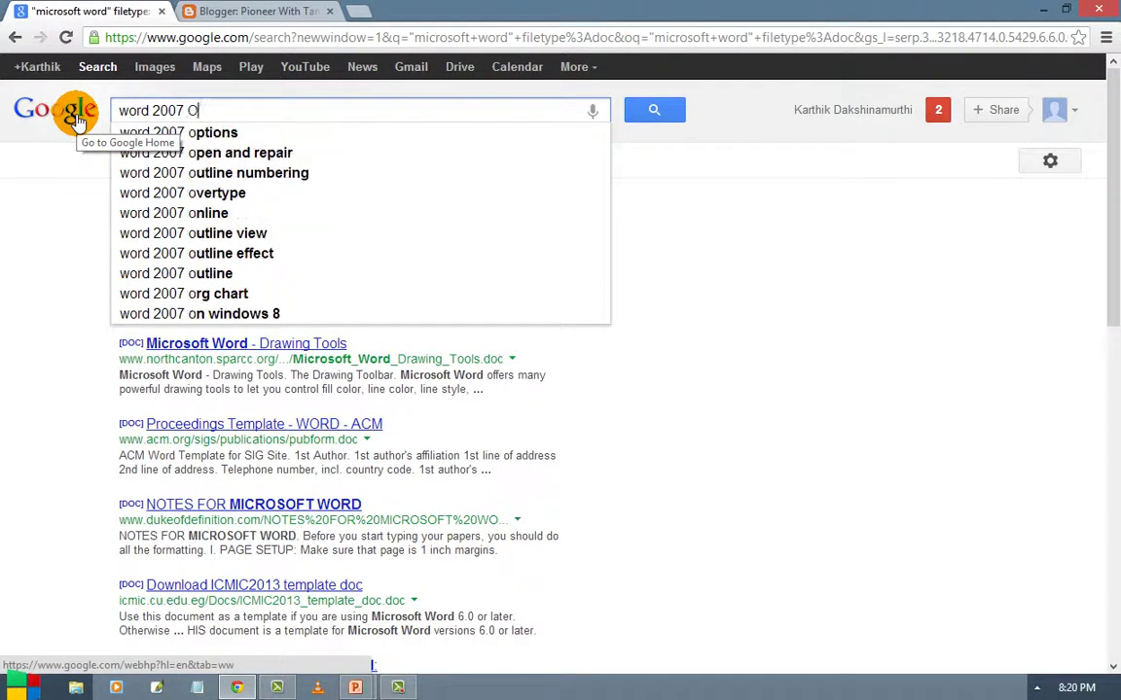
{"action": "type", "text": "R word"}
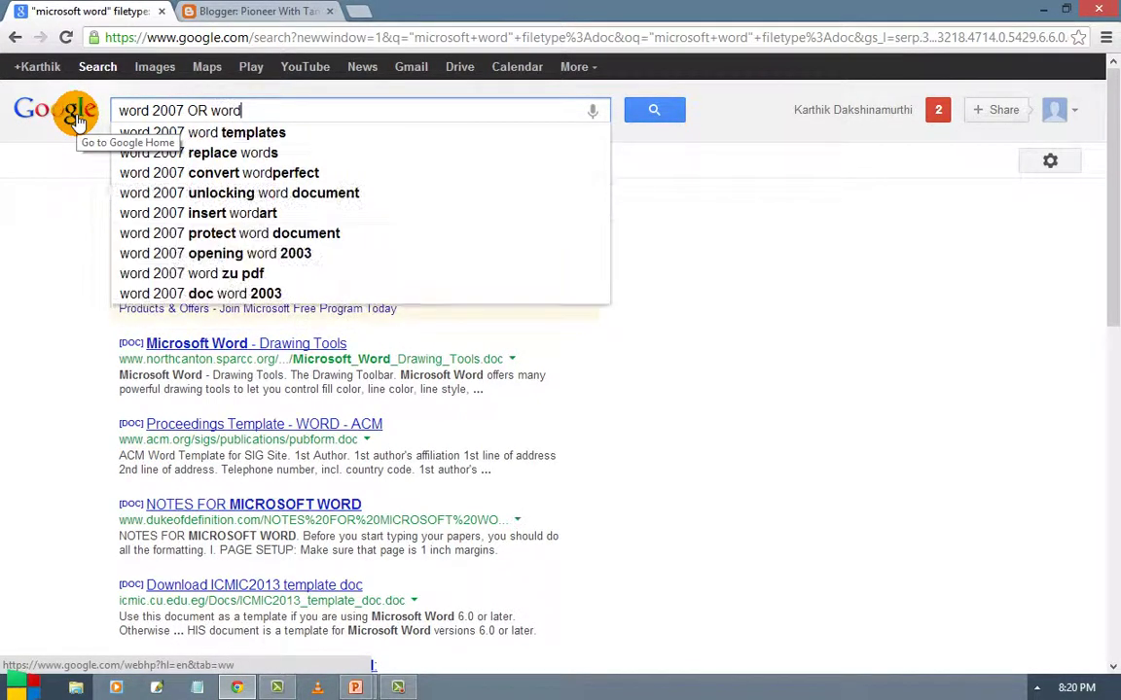
{"action": "type", "text": " 2010"}
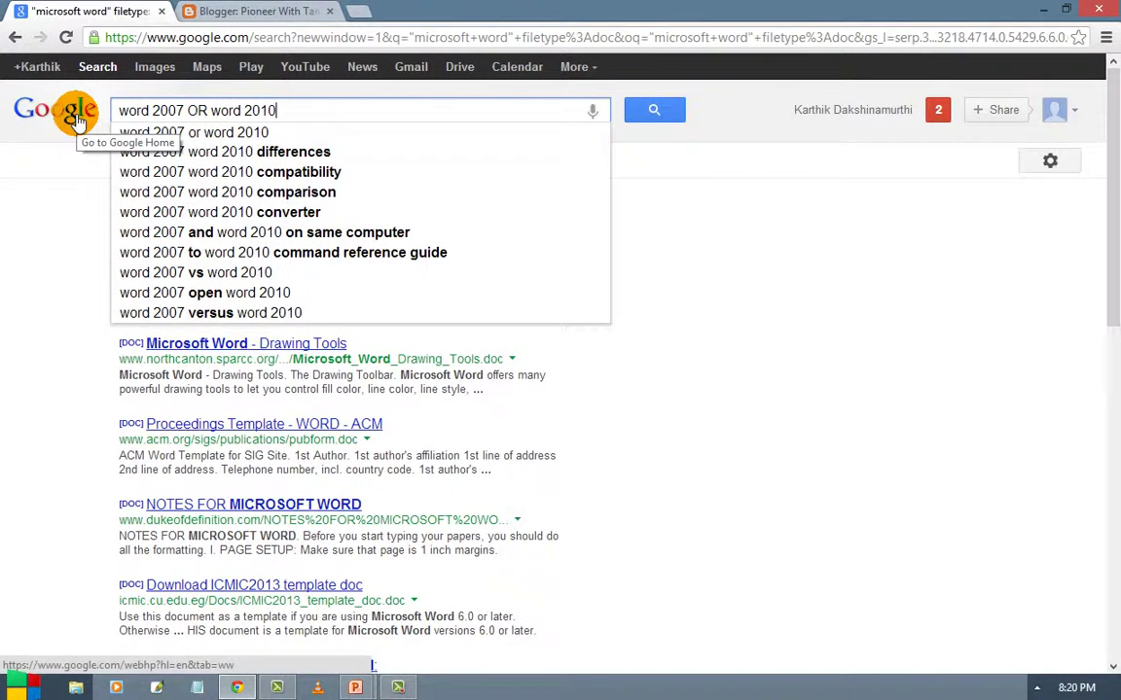
{"action": "left_click", "coordinate": [642, 114]}
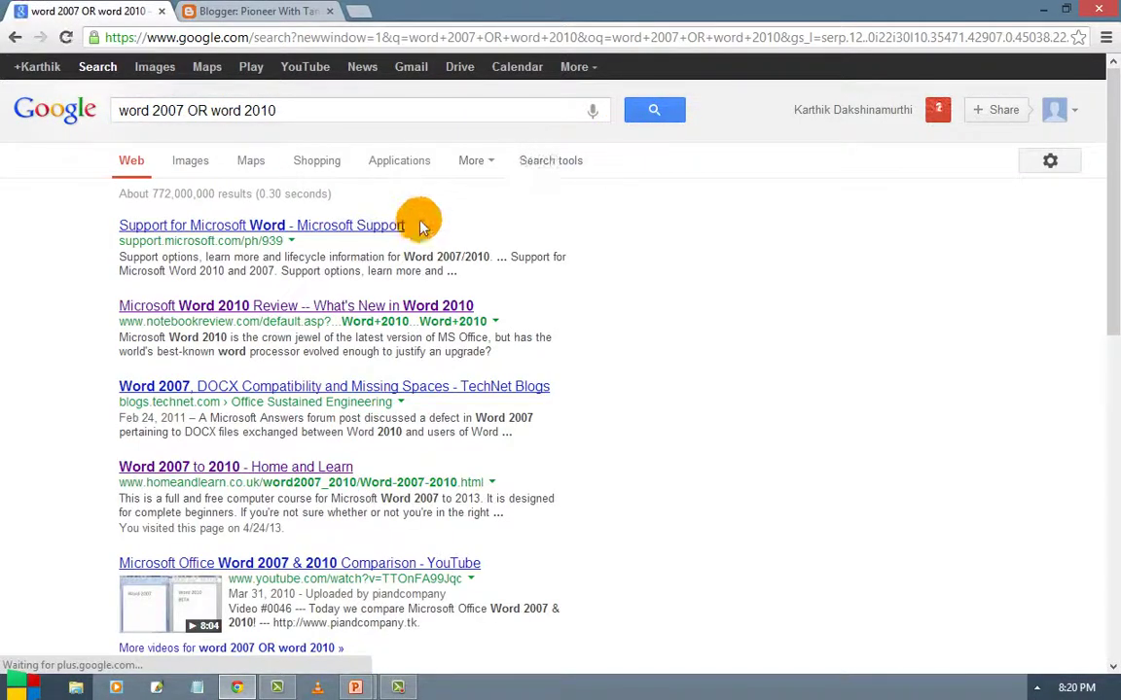
{"action": "scroll", "coordinate": [331, 313], "scroll_direction": "down", "scroll_amount": 1}
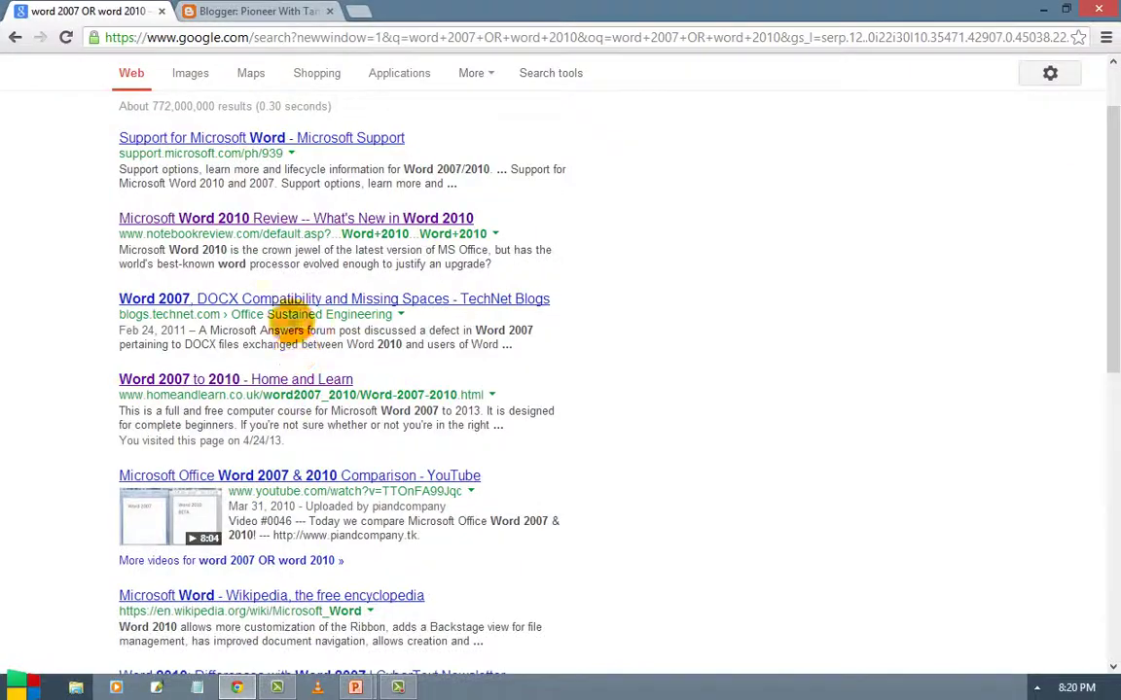
{"action": "scroll", "coordinate": [285, 301], "scroll_direction": "down", "scroll_amount": 1}
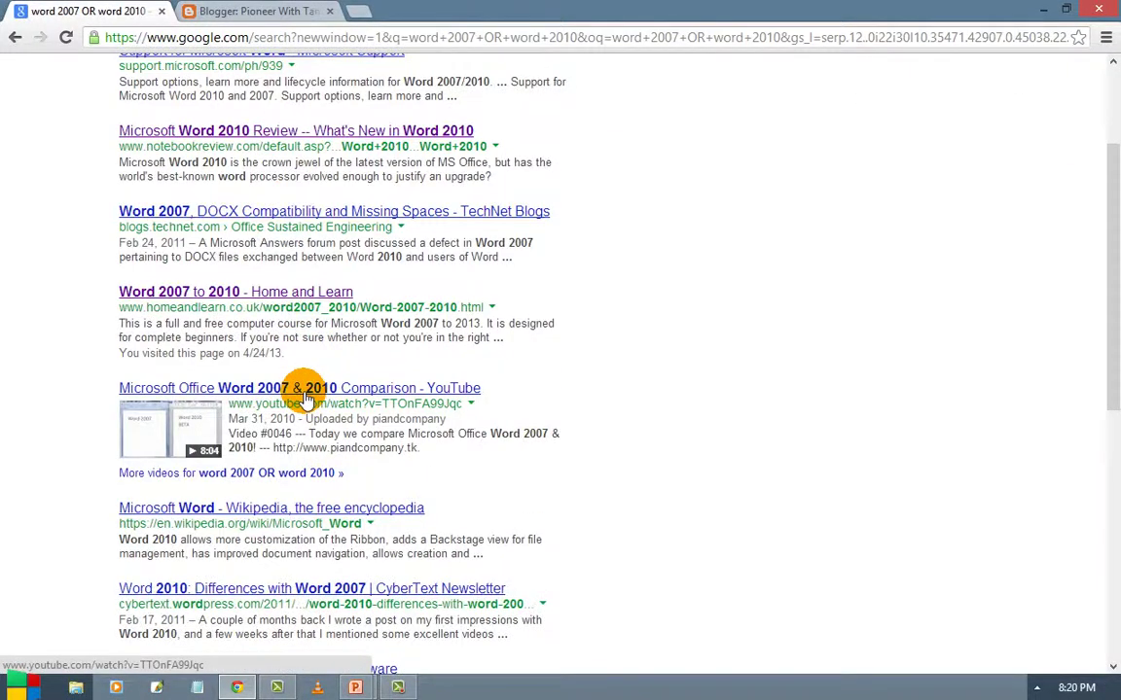